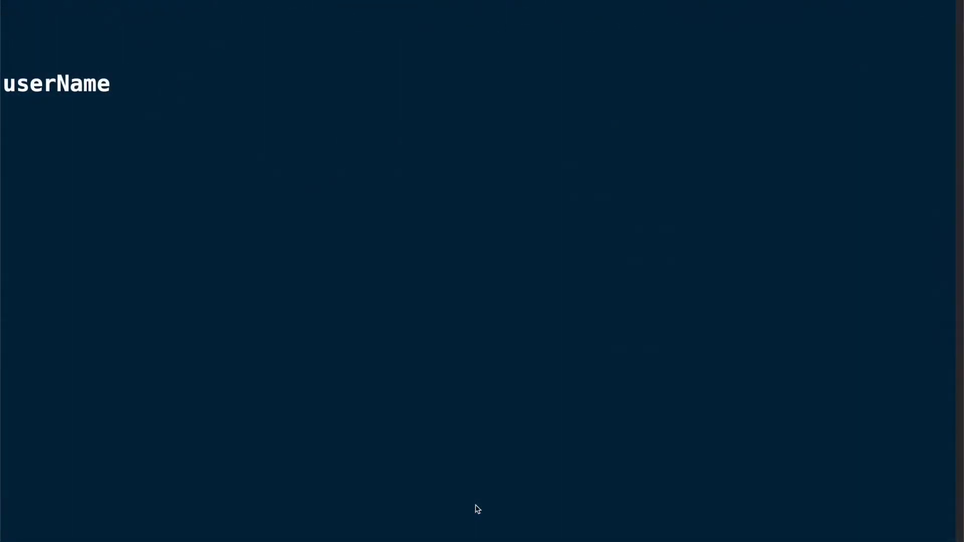
text( = )
text(input)
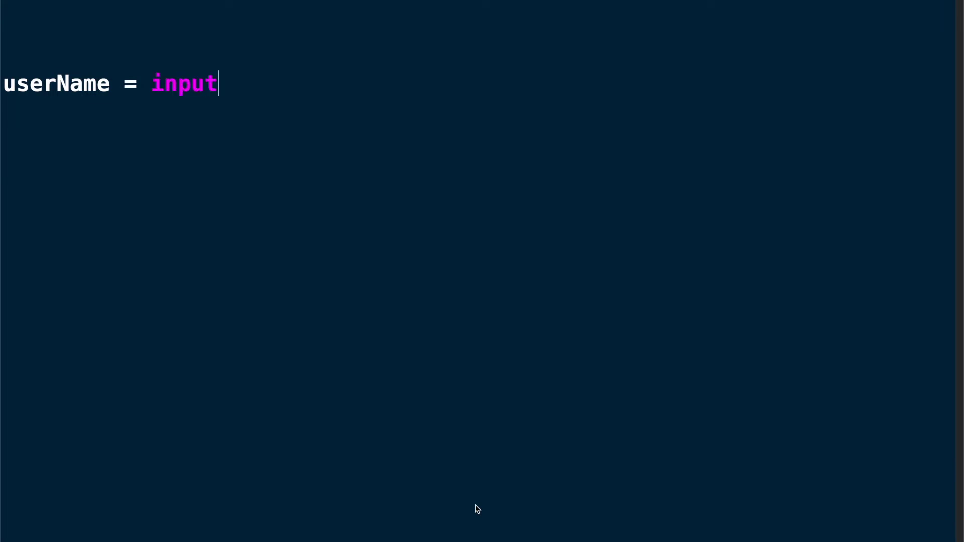
text(()
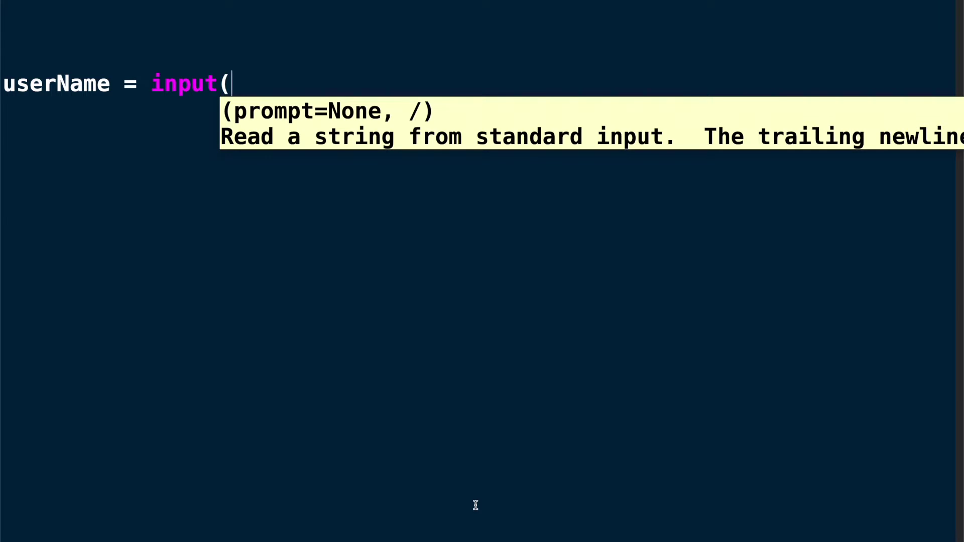
text("Please )
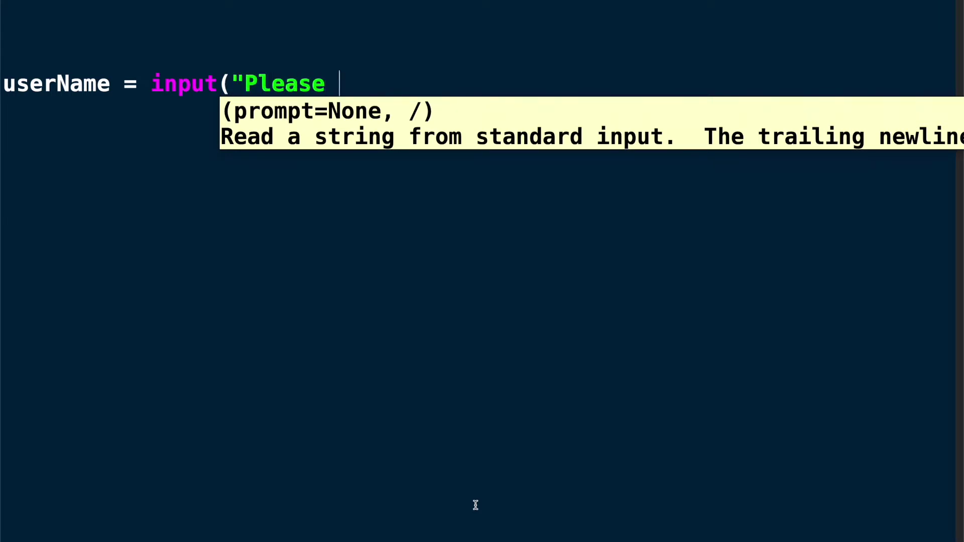
text(enter your)
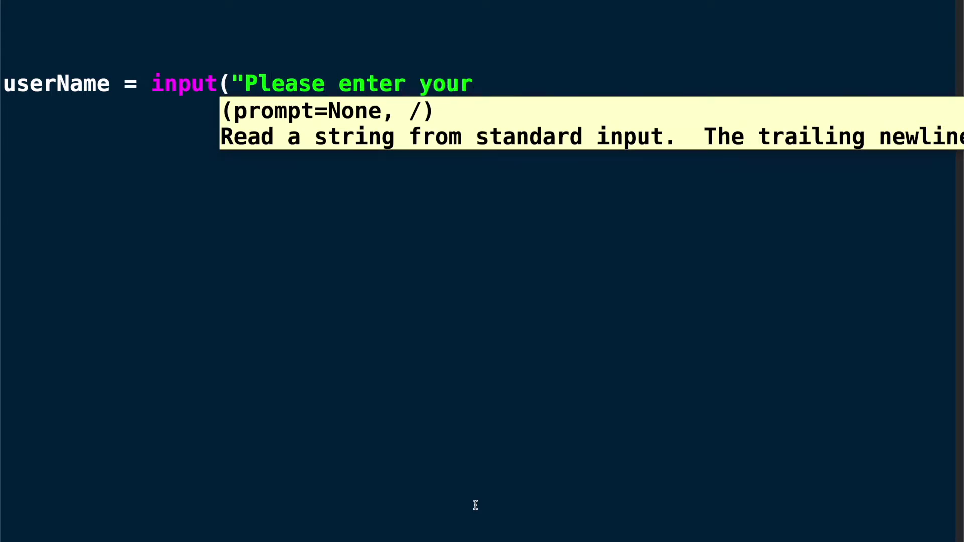
text( name: )
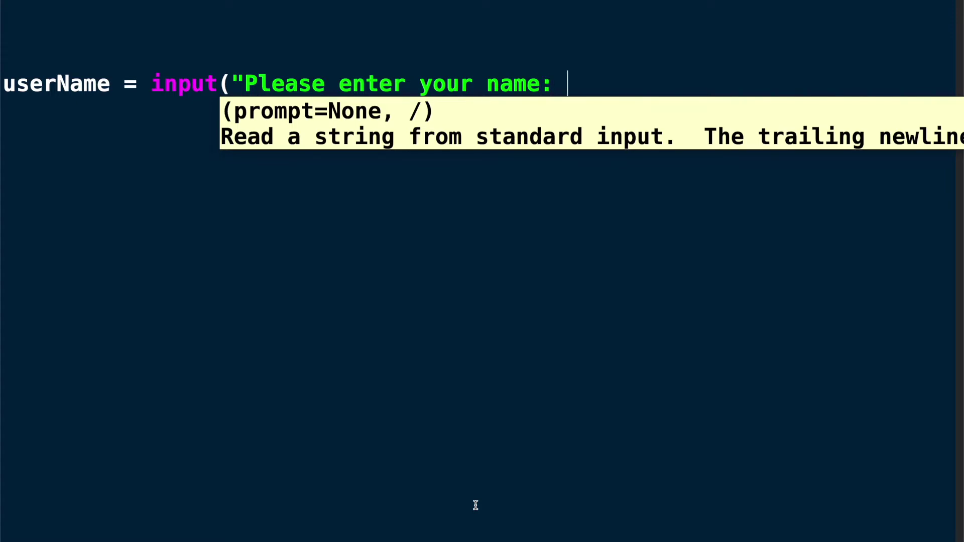
text("))
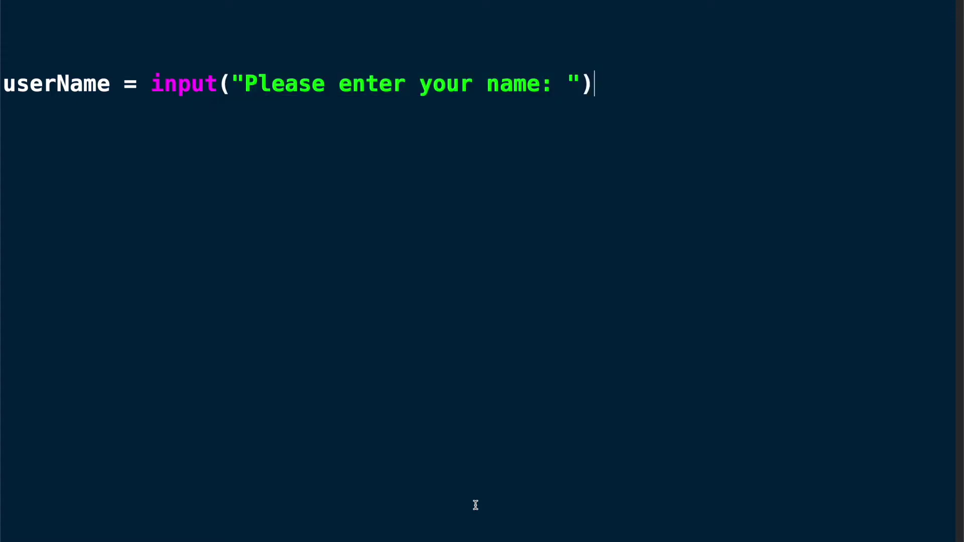
Write userName = input("Please enter your name: ") and print("Hello "+userName), then start saving.
key(Return)
text(p)
text(rint()
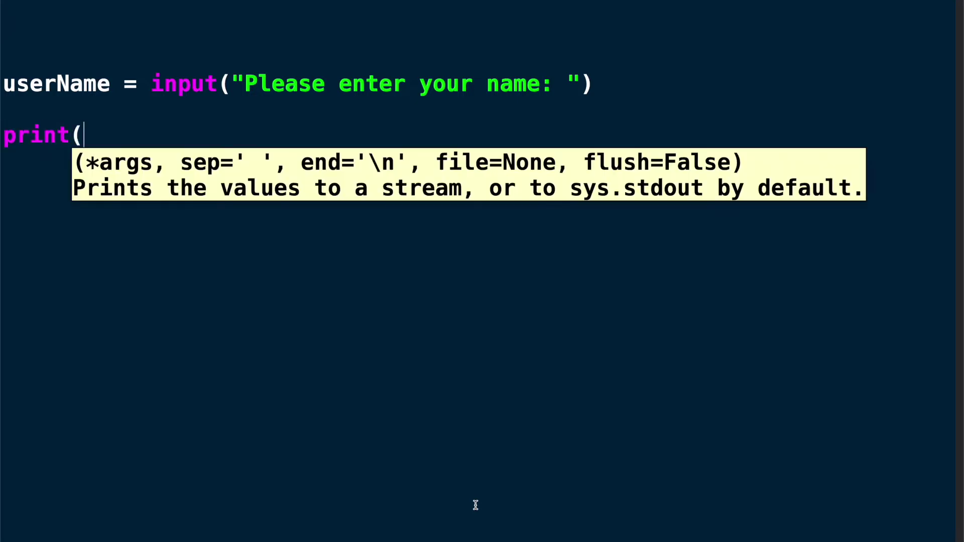
text(")
text(Hello )
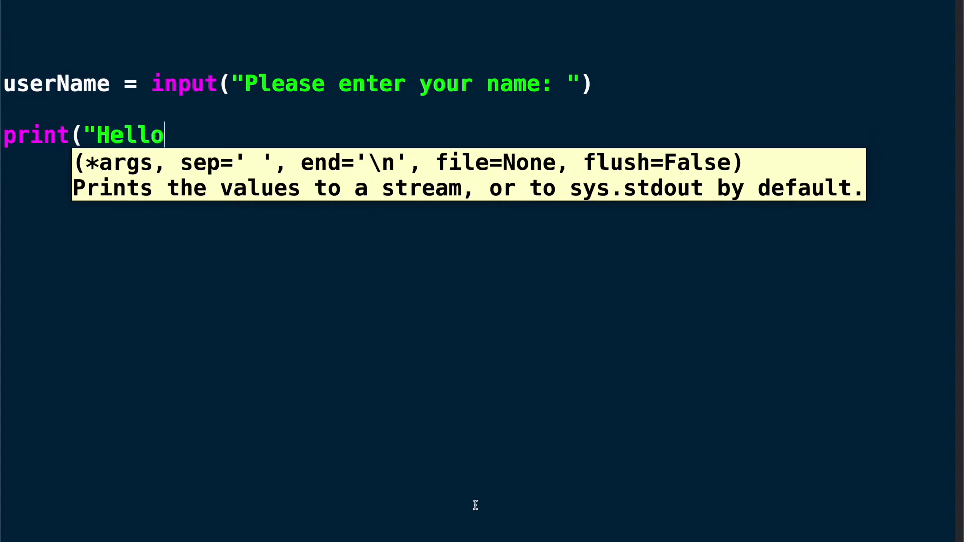
text(")
text(+)
text(userNam)
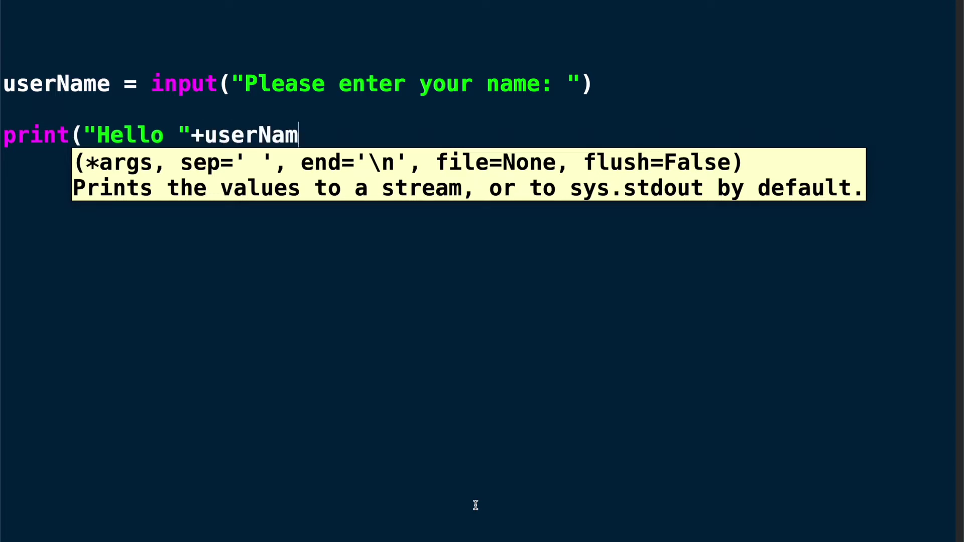
text(e))
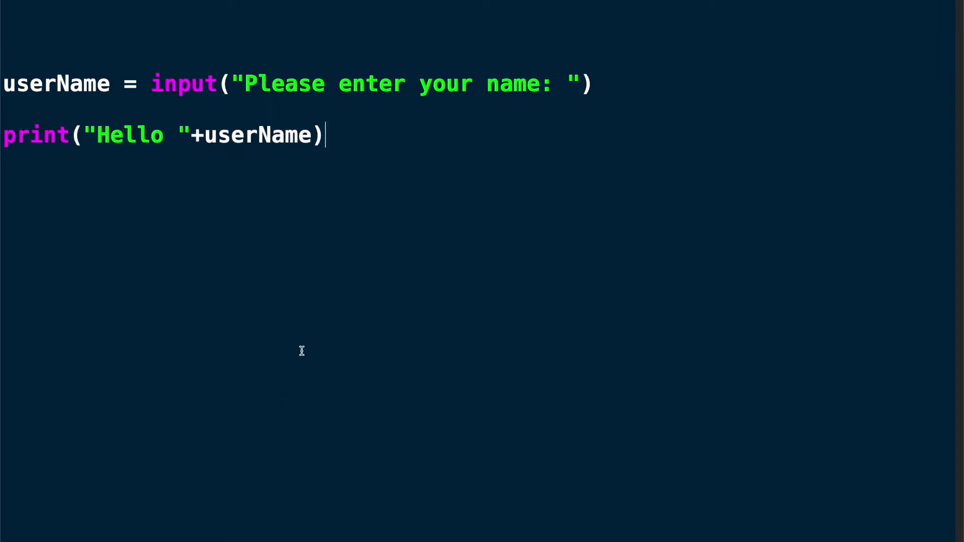
key(super+s)
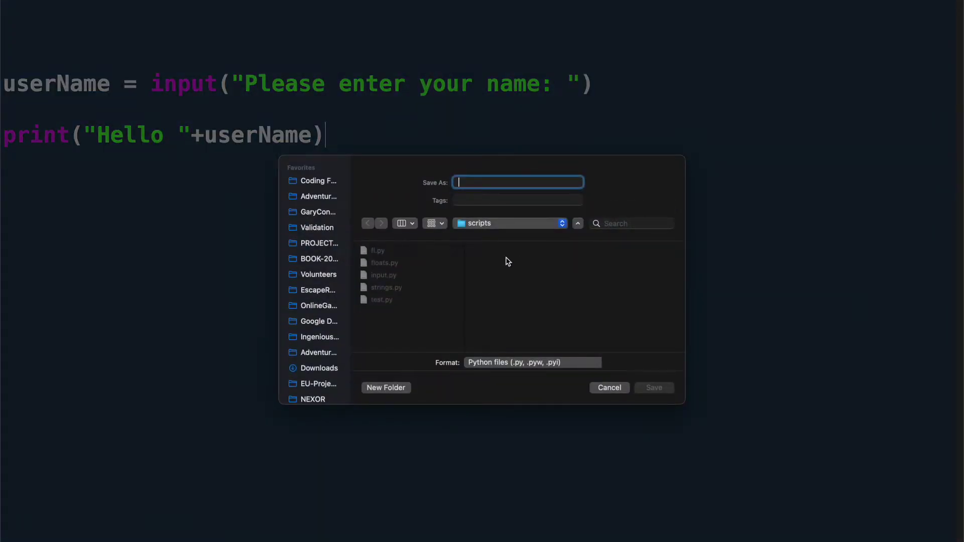
text(user)
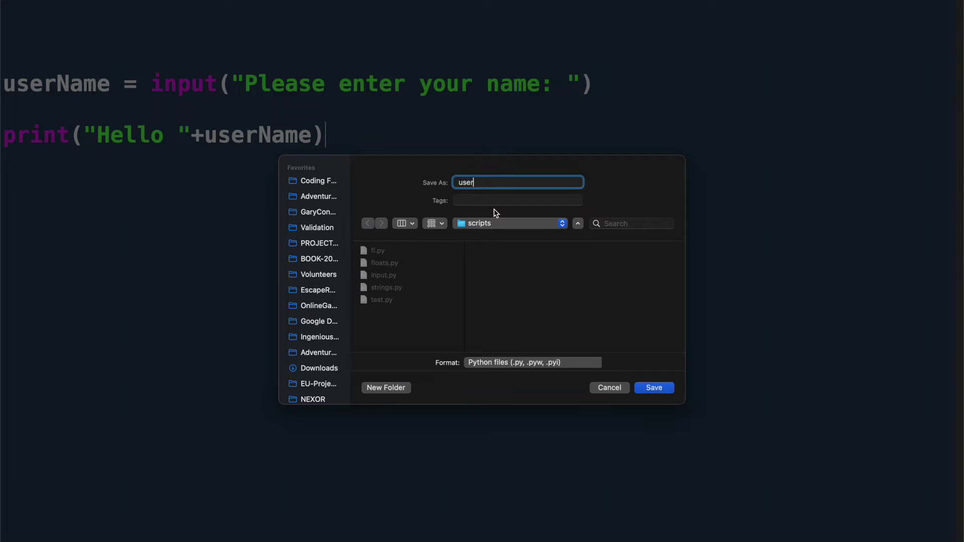
text(ut)
Save the script as userInput.py, run it, and enter Ras to get 'Hello Ras'.
key(Return)
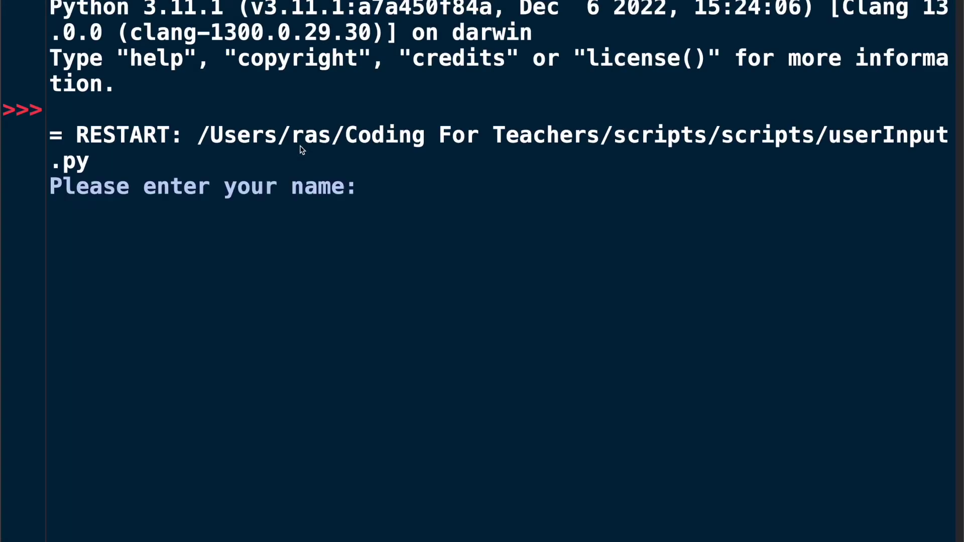
text(R)
text(as)
key(Return)
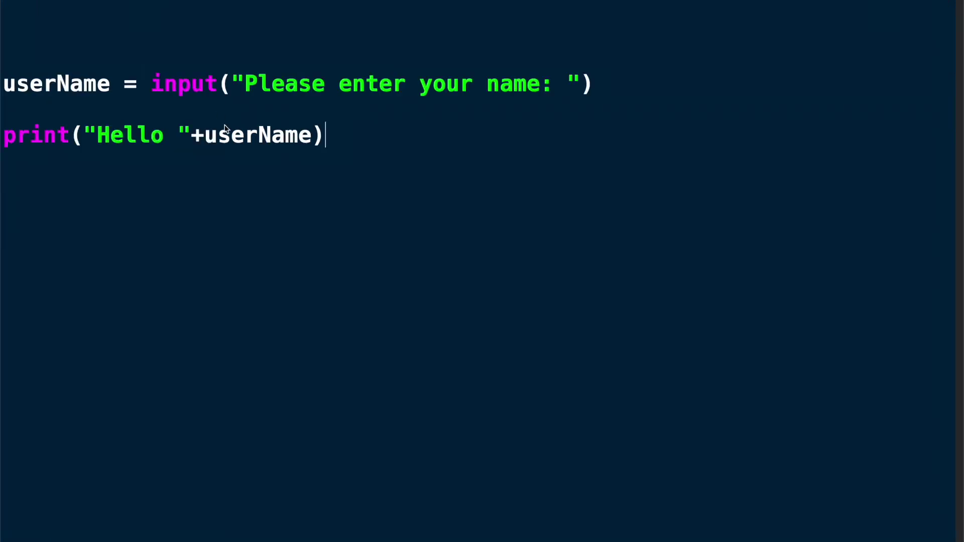
Append "! We will multiply your number by 7!" to the greeting after userName.
click(309, 136)
text(+")
text(! We will )
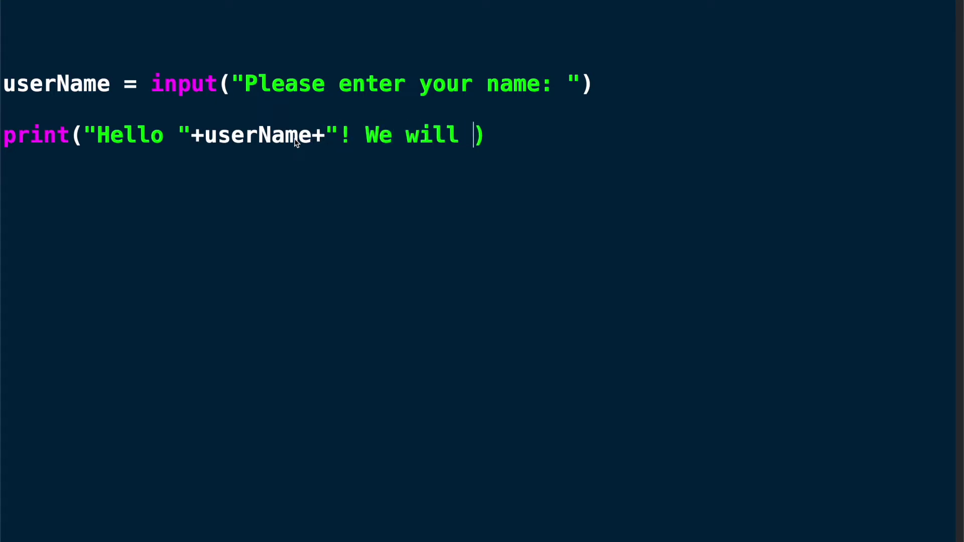
text(multiply yo)
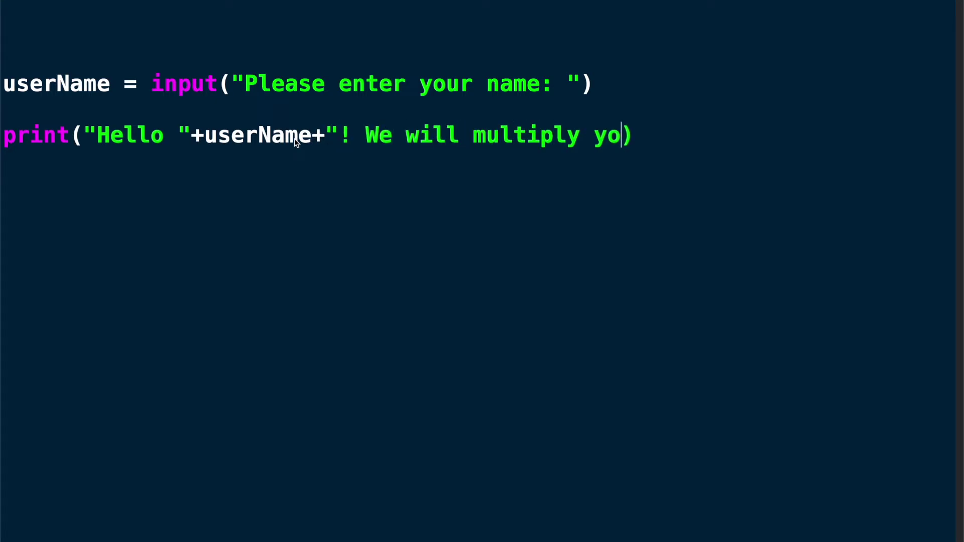
text(ur number by )
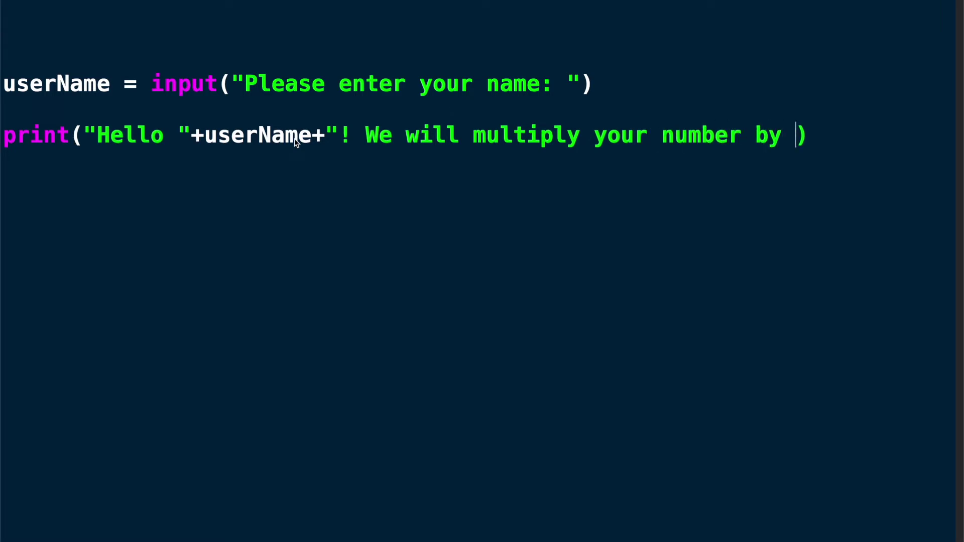
text(7!")
text())
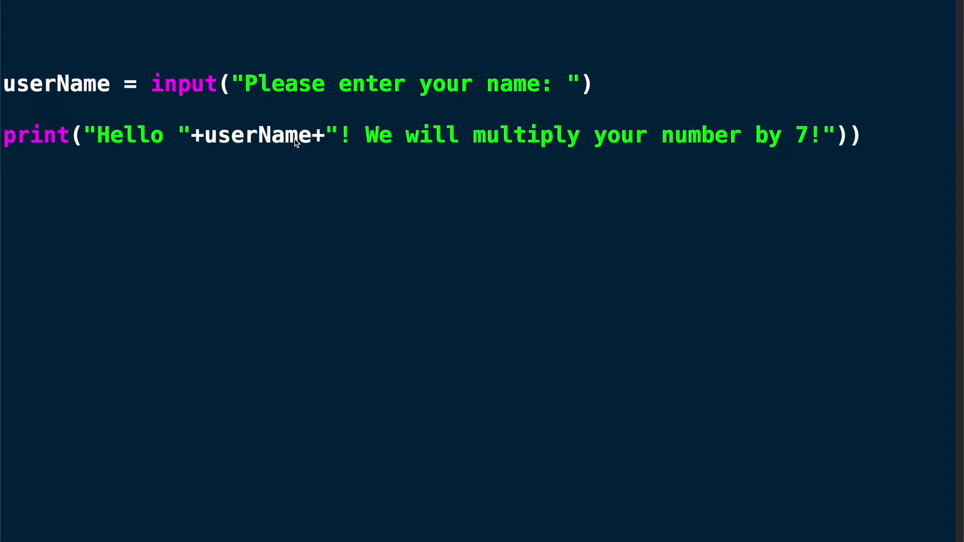
key(BackSpace)
text(user)
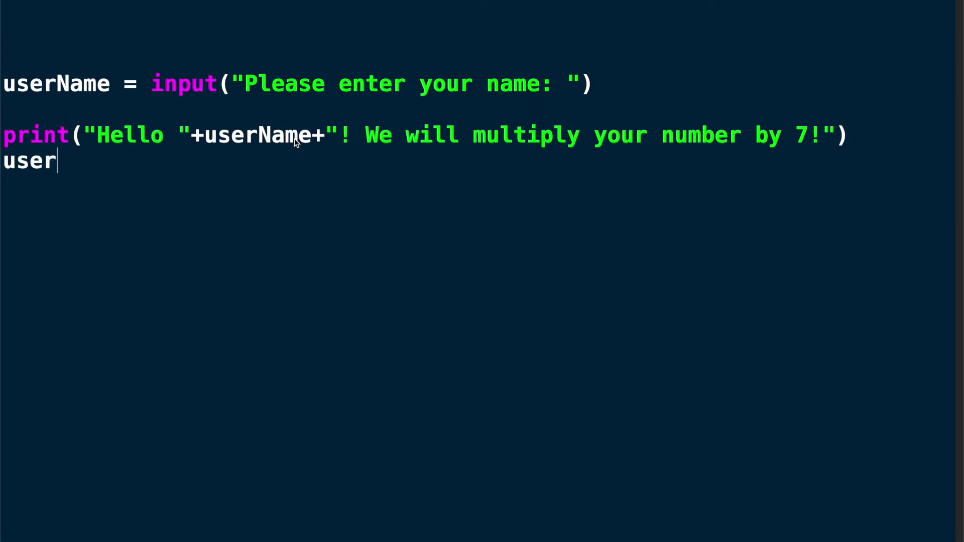
text(Number )
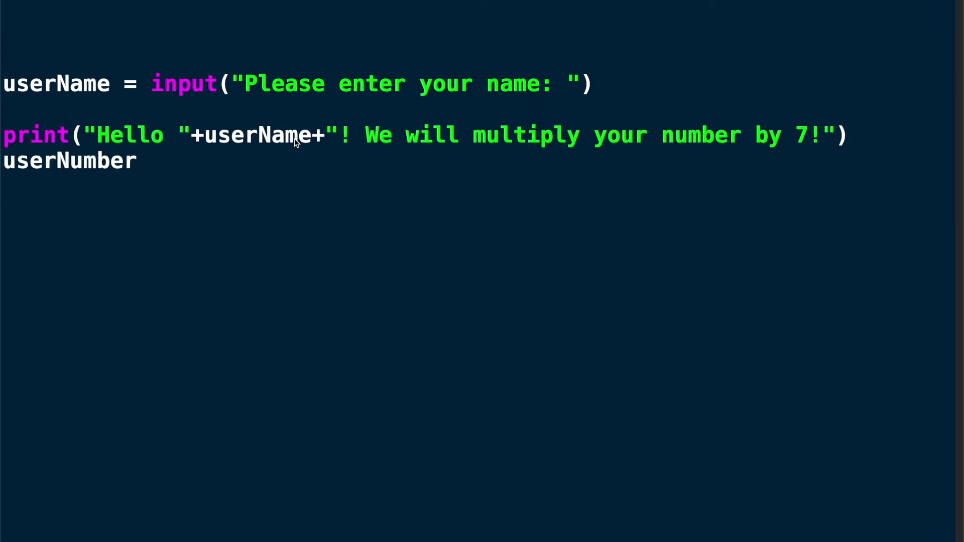
text(=)
text( input)
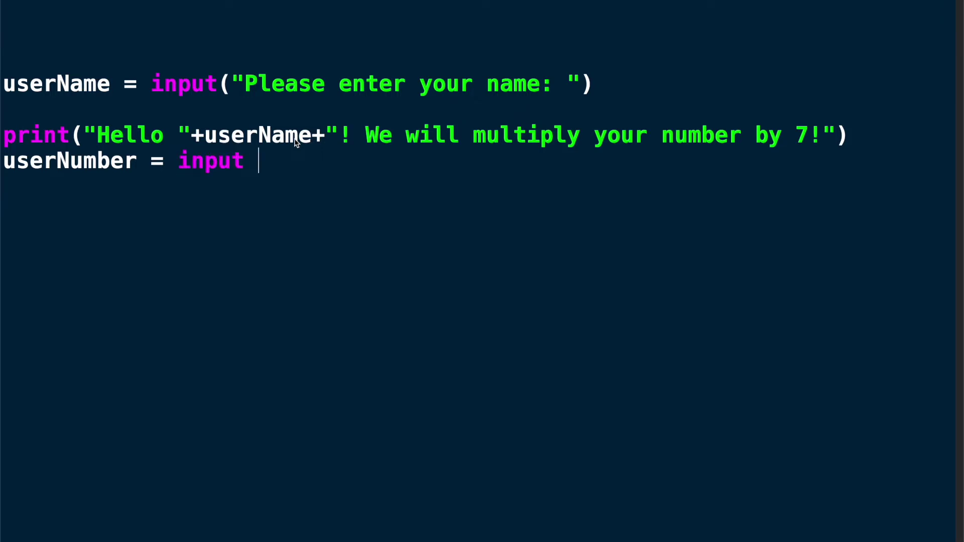
text(()
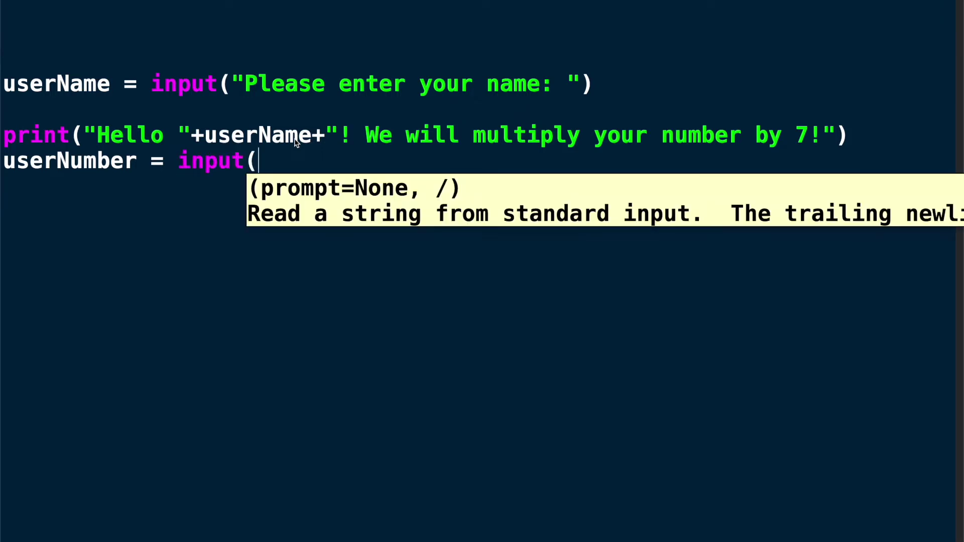
text("Please ent)
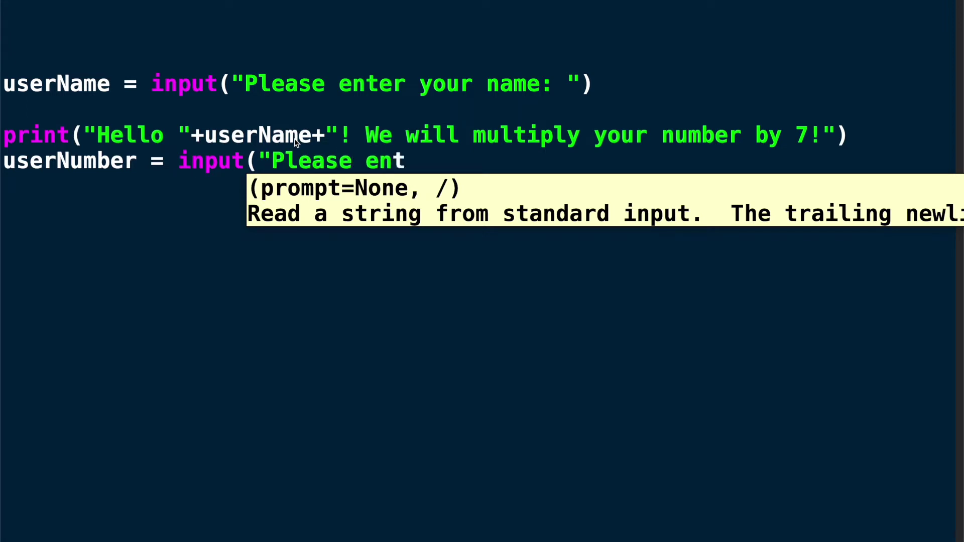
text(er a number)
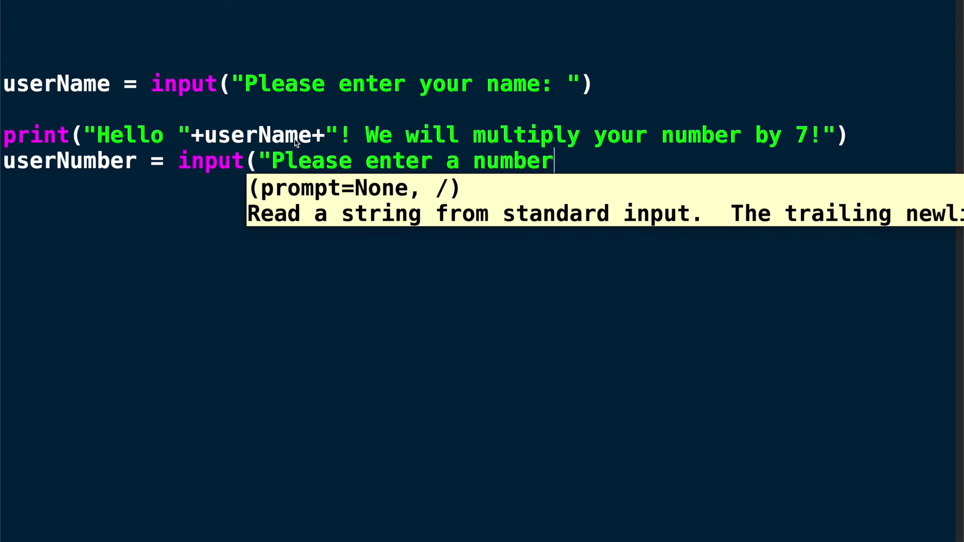
text(: "))
Add the userNumber input line and print calls for the label and userNumber*7.
key(Return)
key(Return)
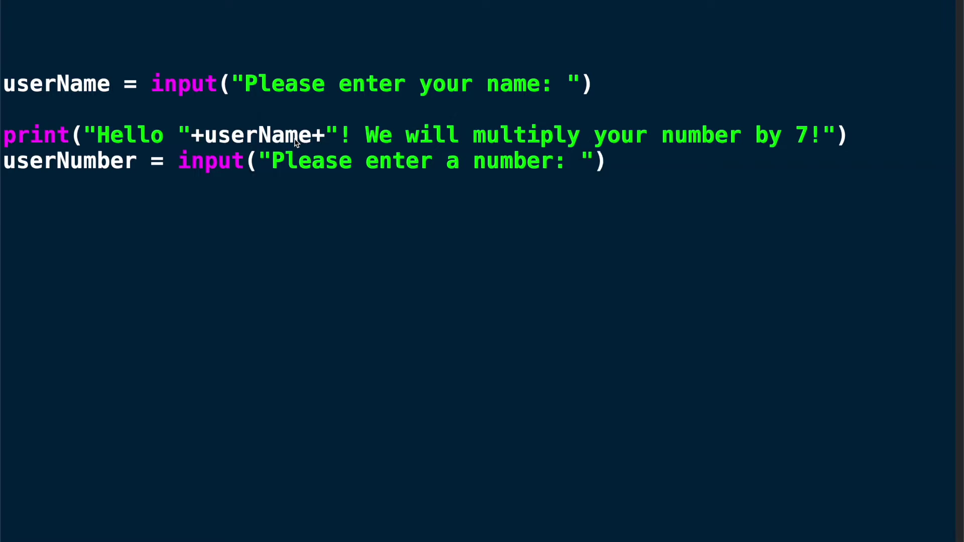
text(print()
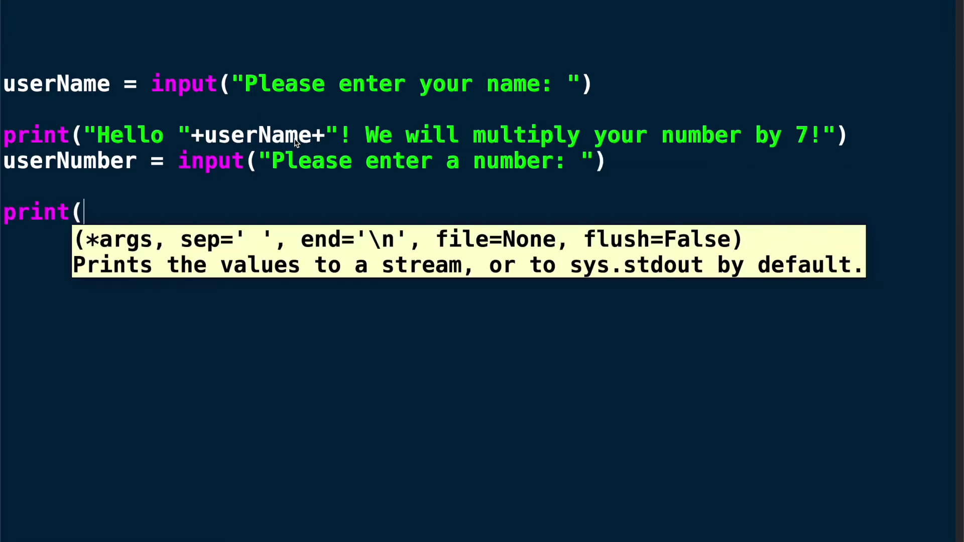
text(")
text(Your nu)
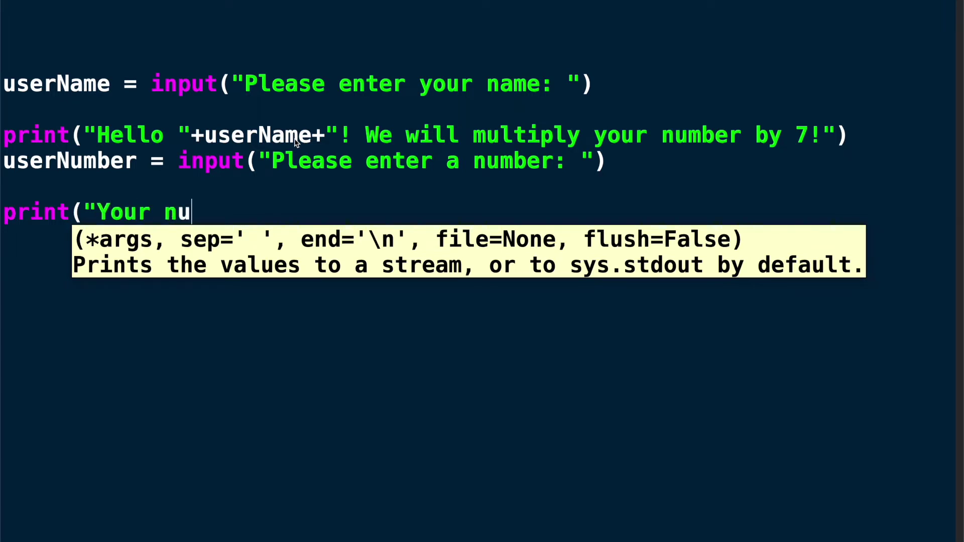
text(mber multip)
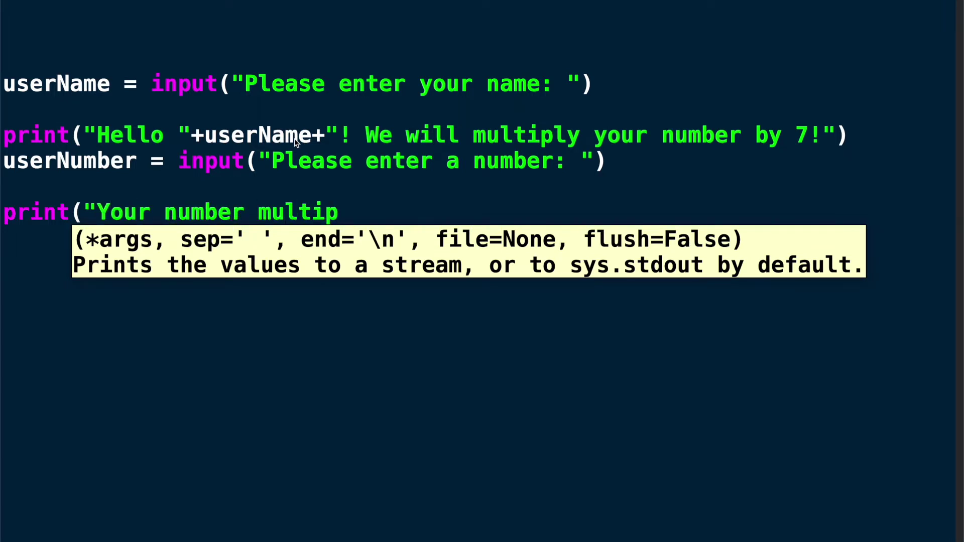
text(lied by 7 )
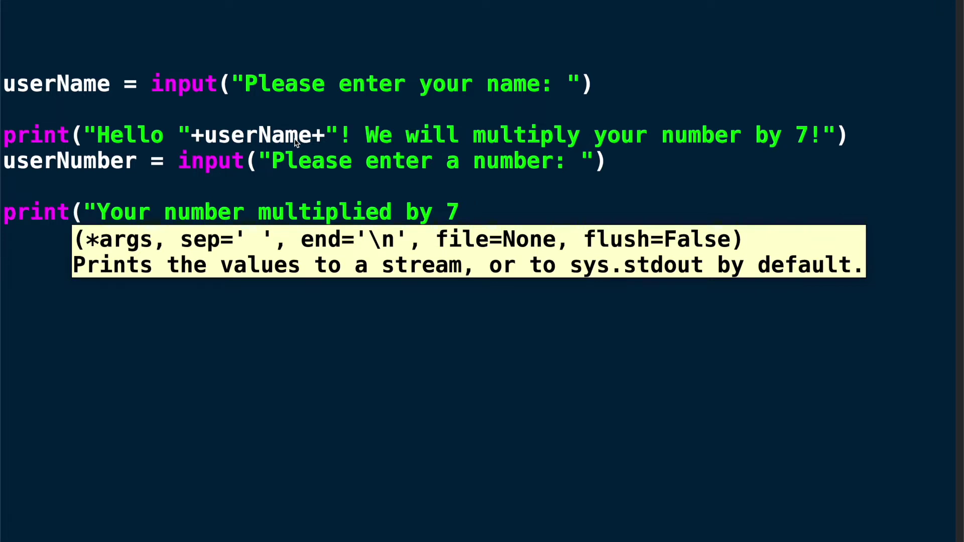
text(is:)
text( ") )
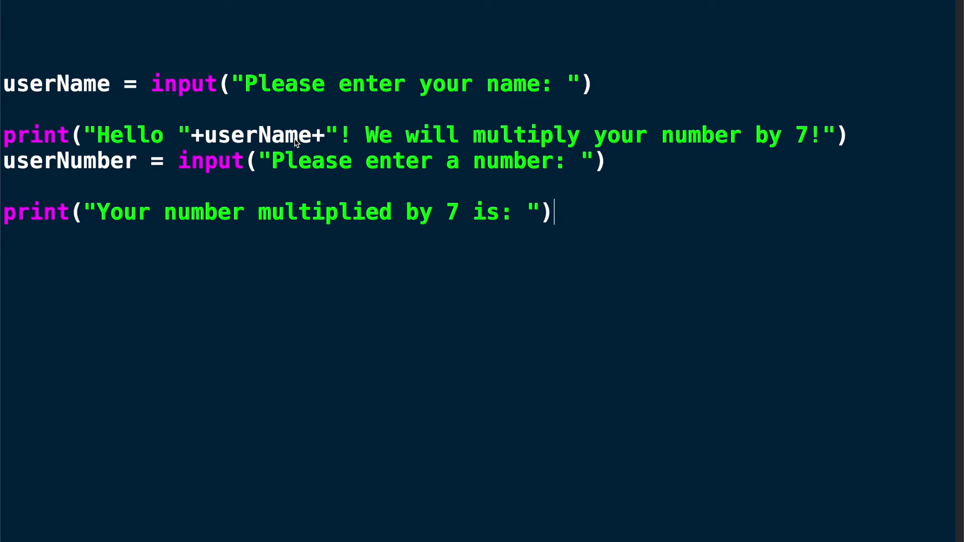
text(print)
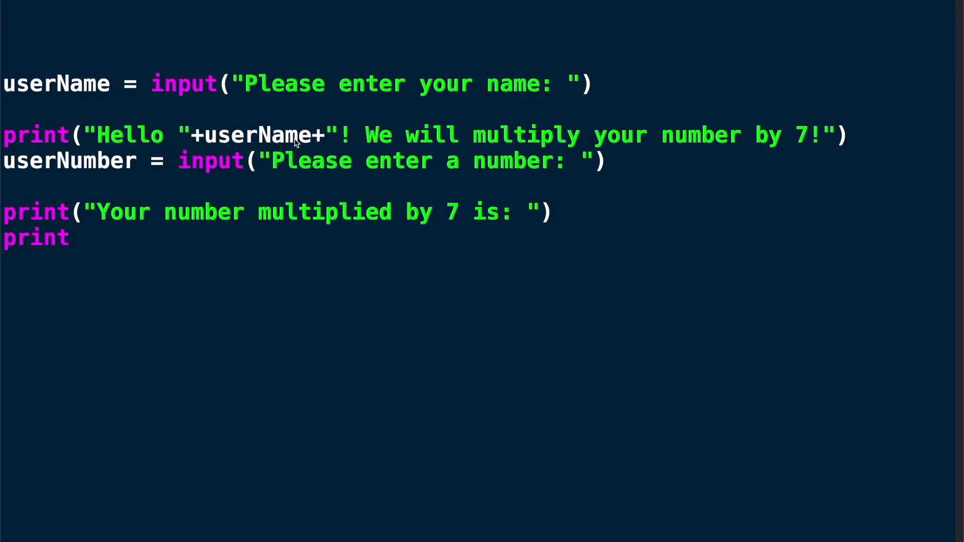
text(()
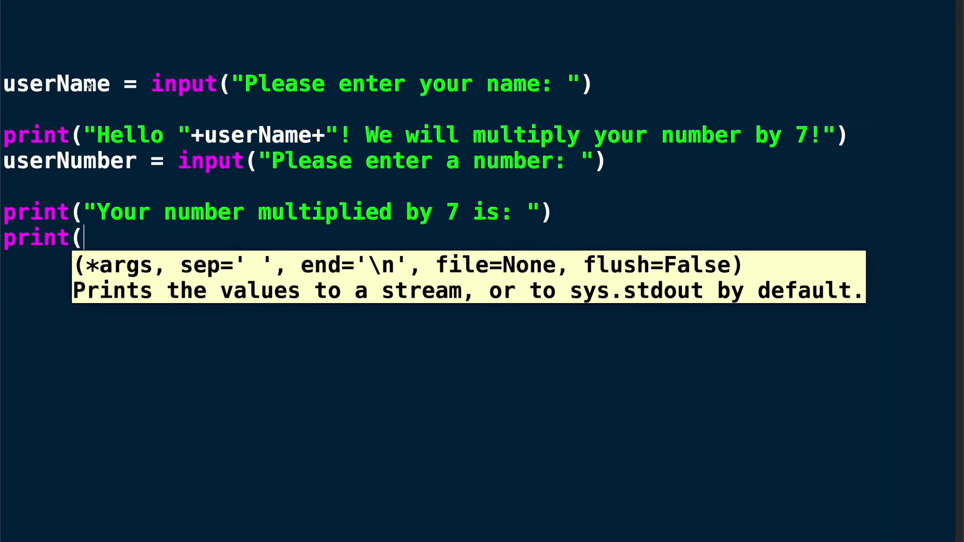
double_click(75, 161)
key(ctrl+c)
click(100, 238)
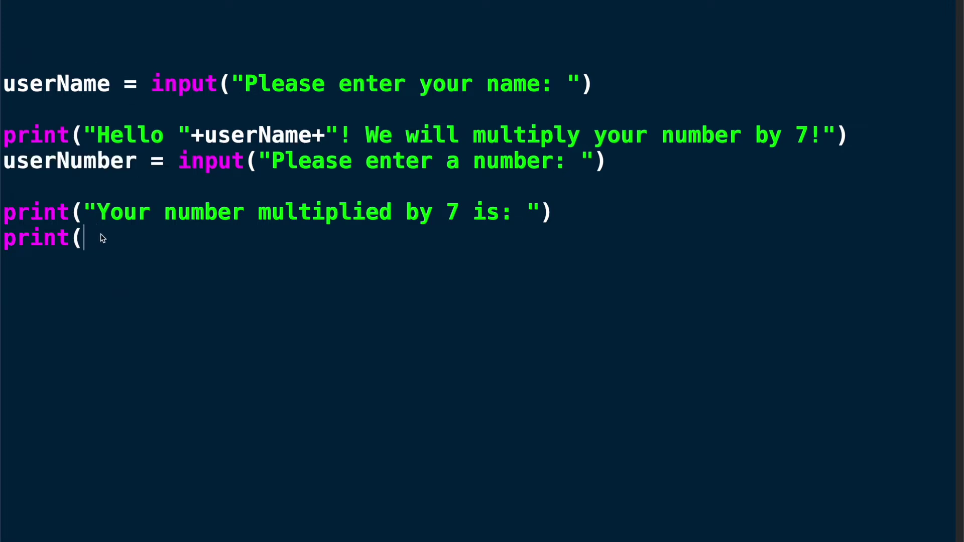
key(ctrl+v)
text(*)
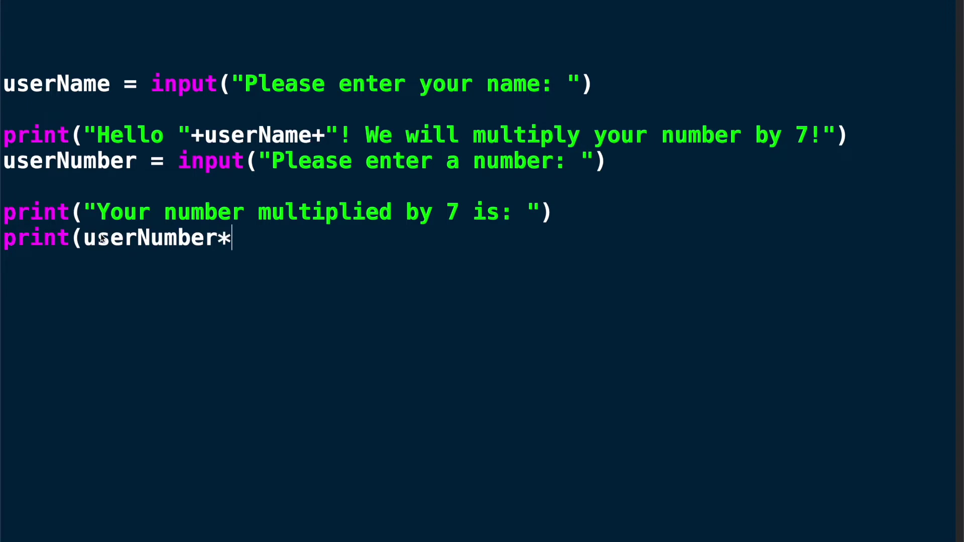
text(7))
Wrap the number input call in int() and run the script.
drag(178, 162, 637, 162)
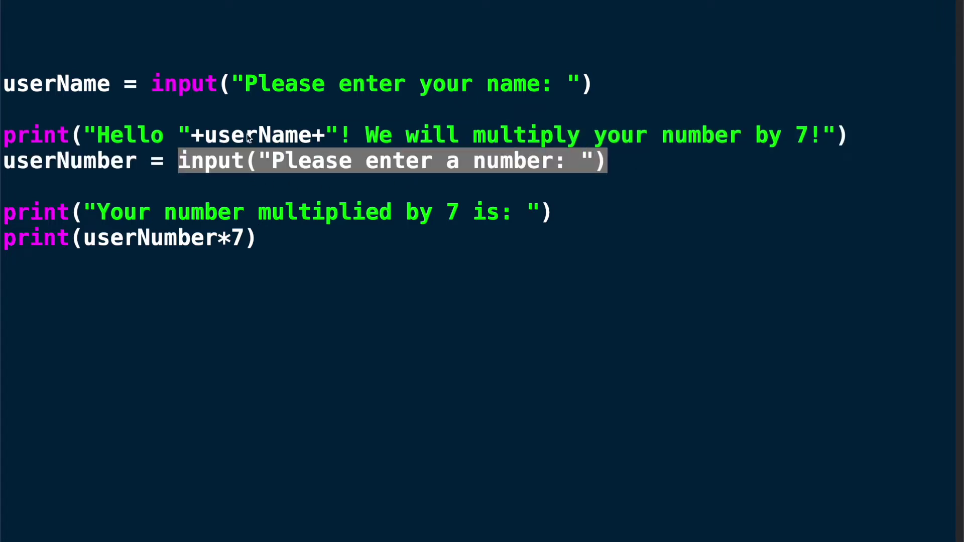
click(178, 160)
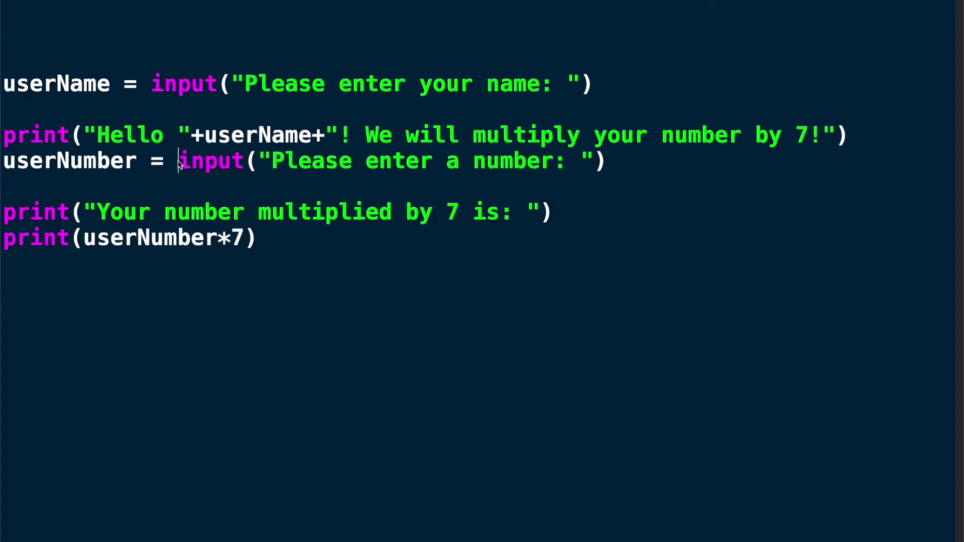
text(int()
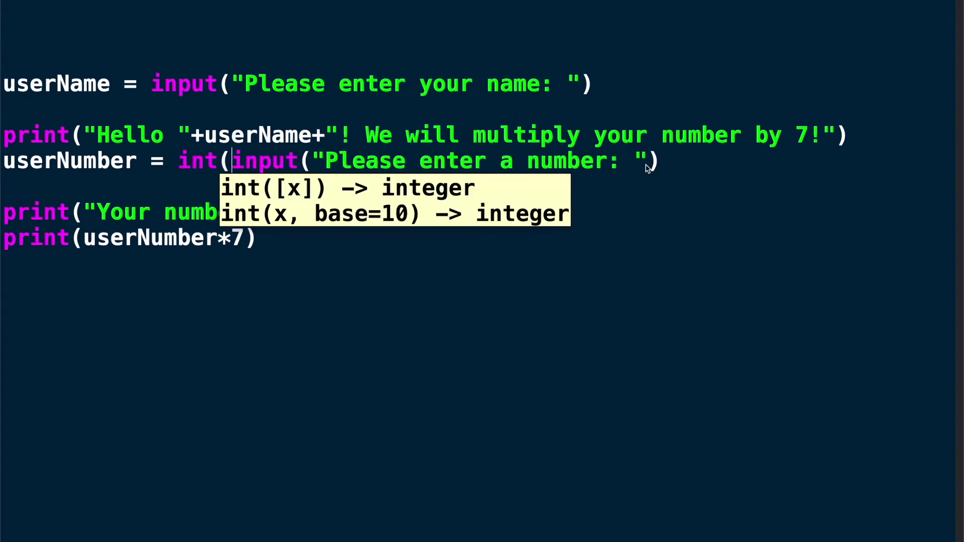
click(662, 165)
text())
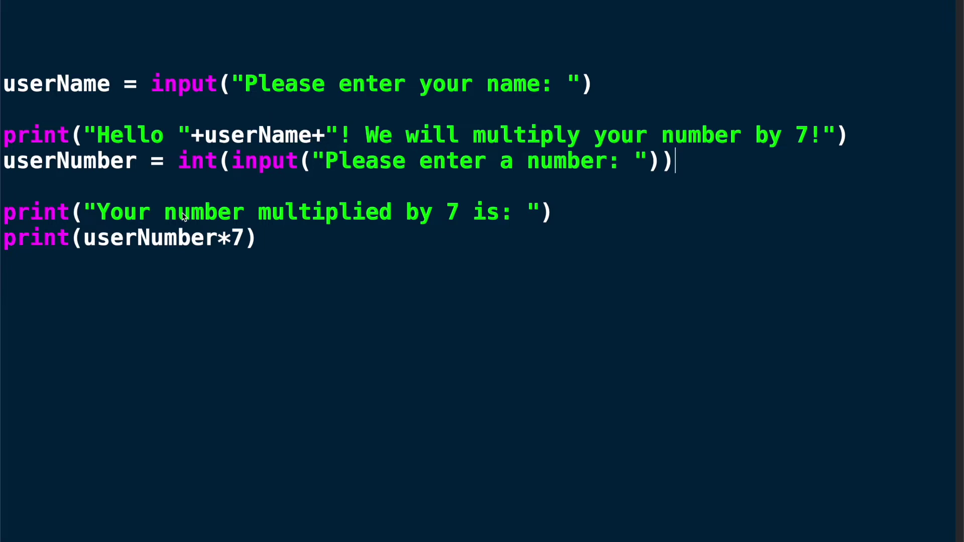
key(F5)
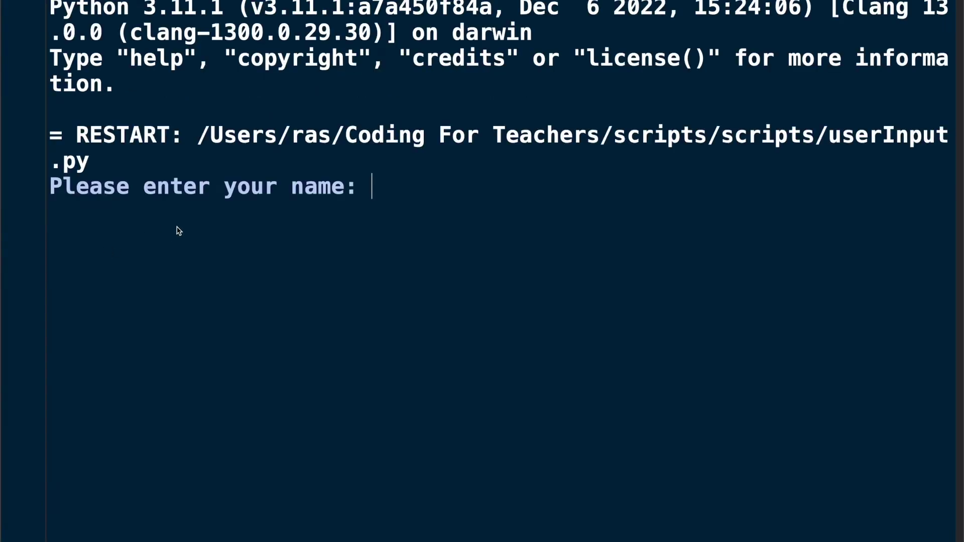
text(Ras)
Test the script with name Ras and number 7, getting 49.
key(Return)
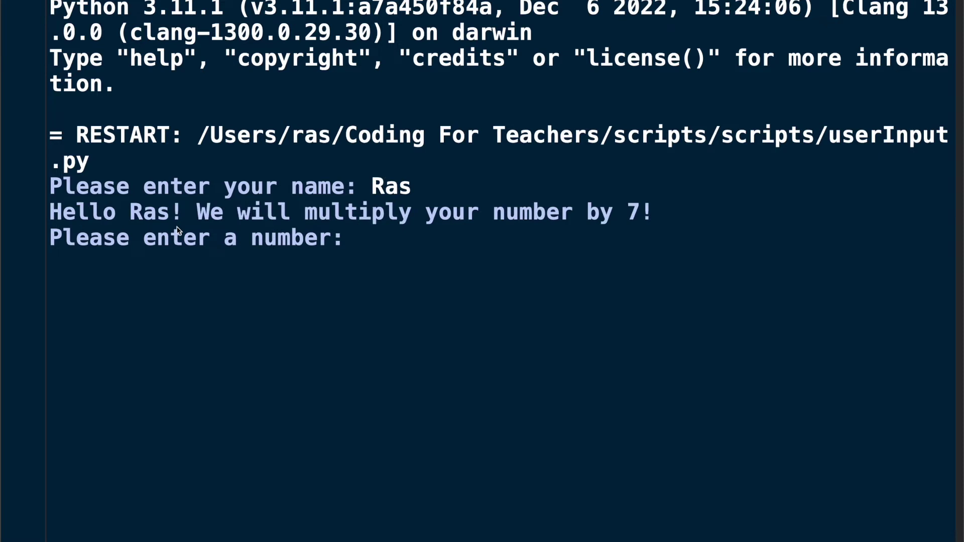
text(7)
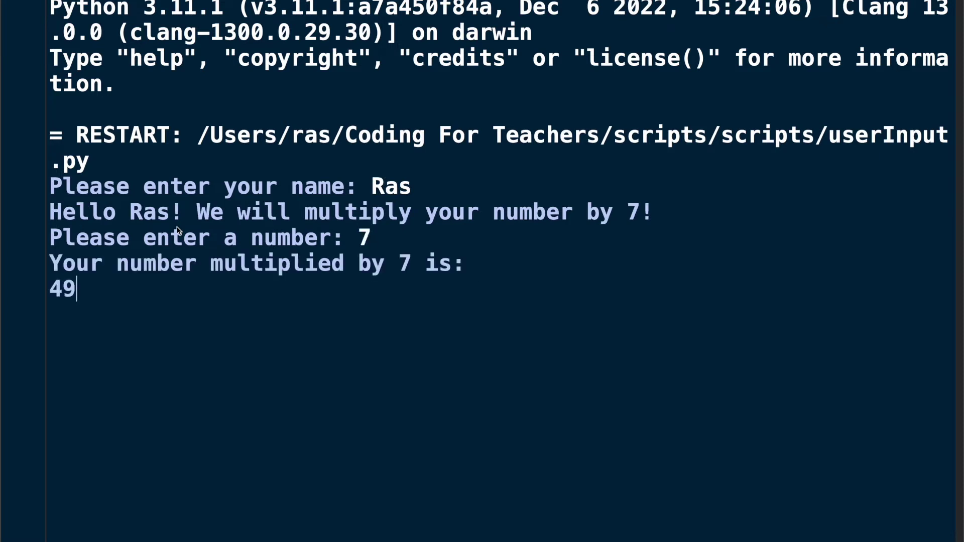
key(F5)
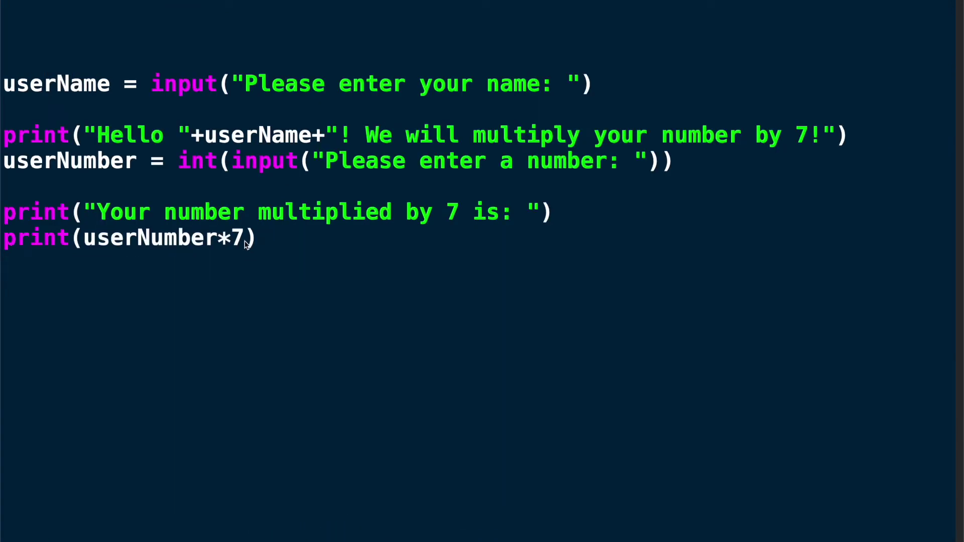
Move userNumber*7 into the label's print call after a plus sign.
drag(246, 240, 85, 240)
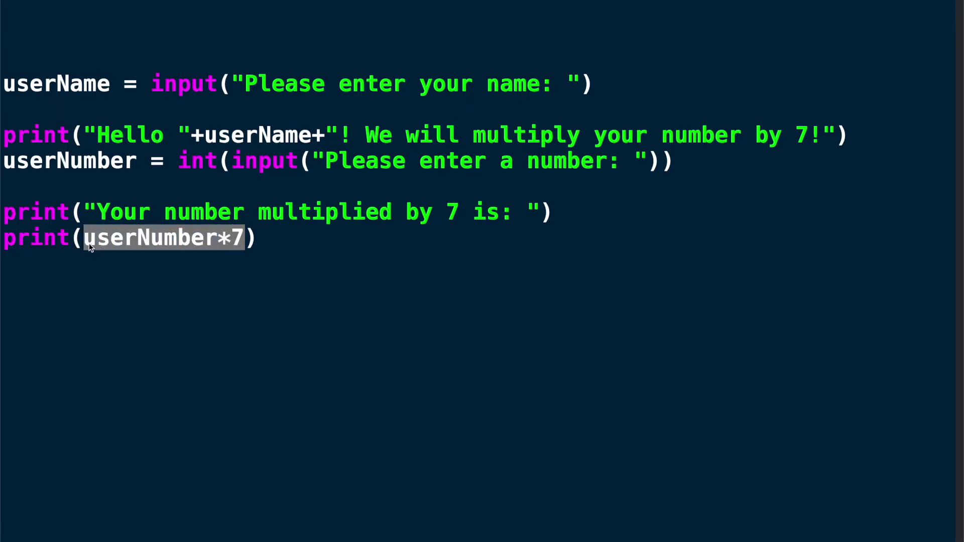
key(ctrl+x)
click(540, 215)
text(+)
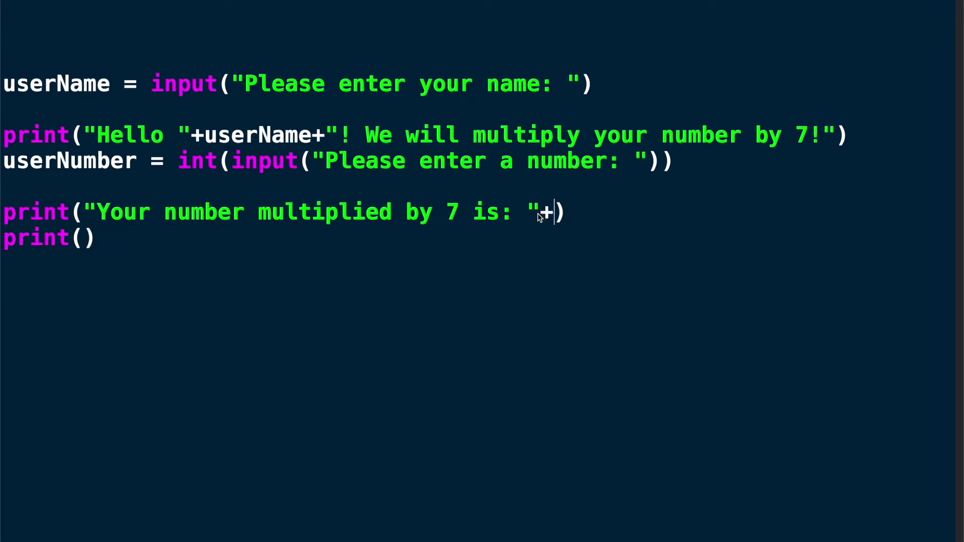
key(ctrl+v)
Delete the leftover empty print() line and rerun the script.
click(134, 241)
drag(132, 241, 2, 259)
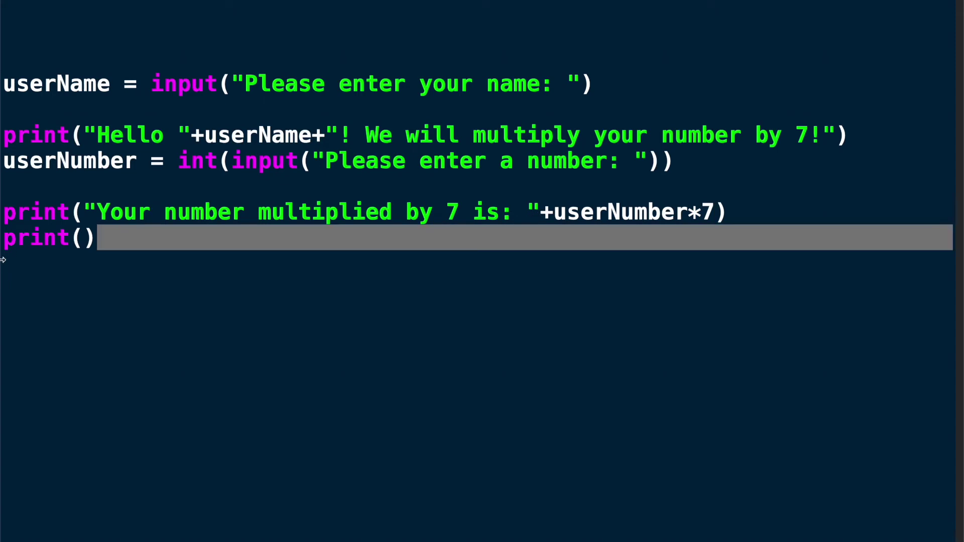
key(BackSpace)
key(BackSpace)
key(BackSpace)
key(BackSpace)
key(BackSpace)
key(BackSpace)
key(BackSpace)
key(BackSpace)
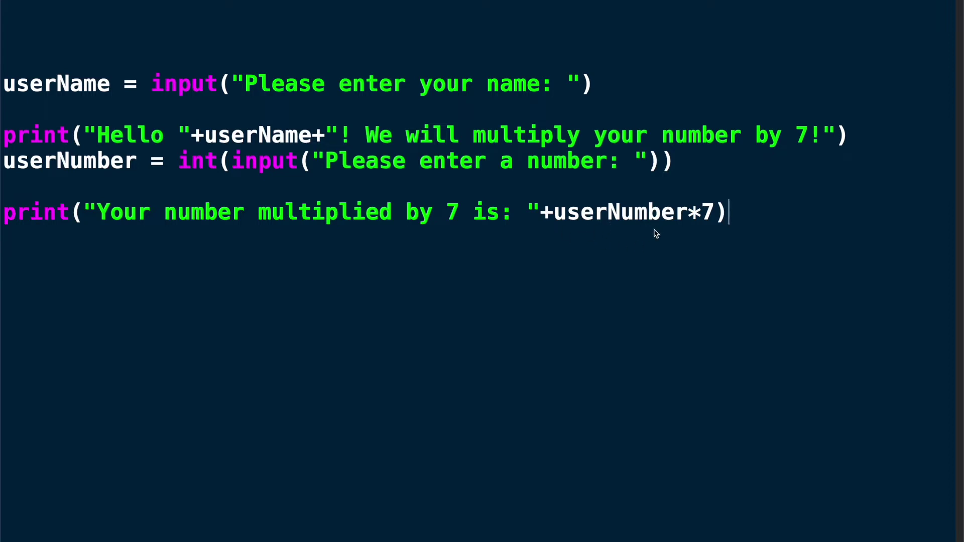
key(F5)
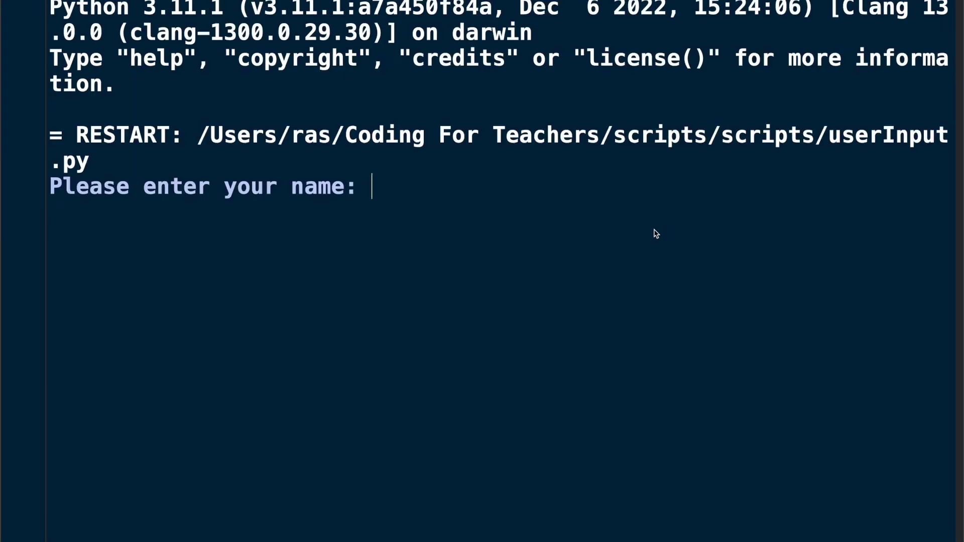
text(Ras)
Enter name Ras and number 3, triggering the str-int concatenation TypeError.
key(Return)
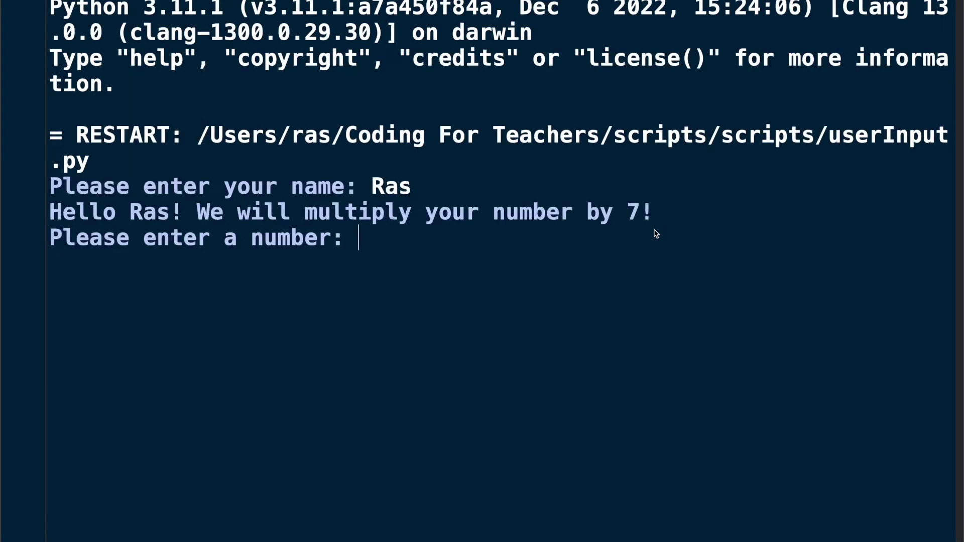
text(3)
key(Return)
key(F5)
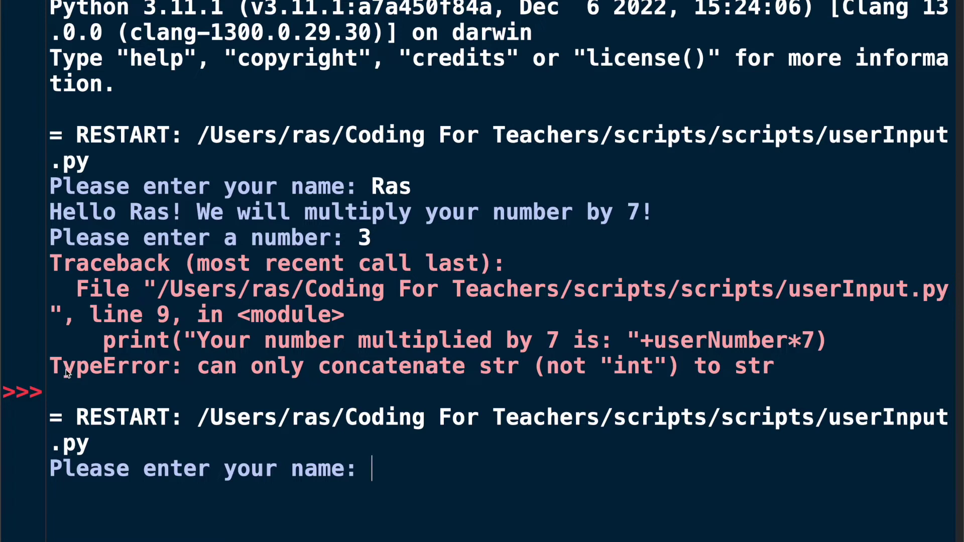
Highlight the TypeError, close the shell, and kill the running program.
drag(50, 366, 790, 371)
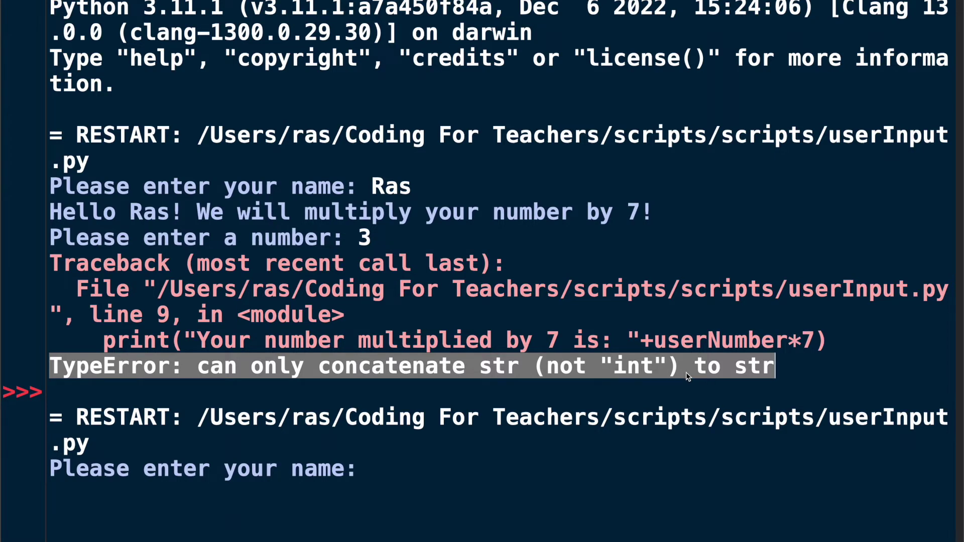
key(super+w)
click(519, 317)
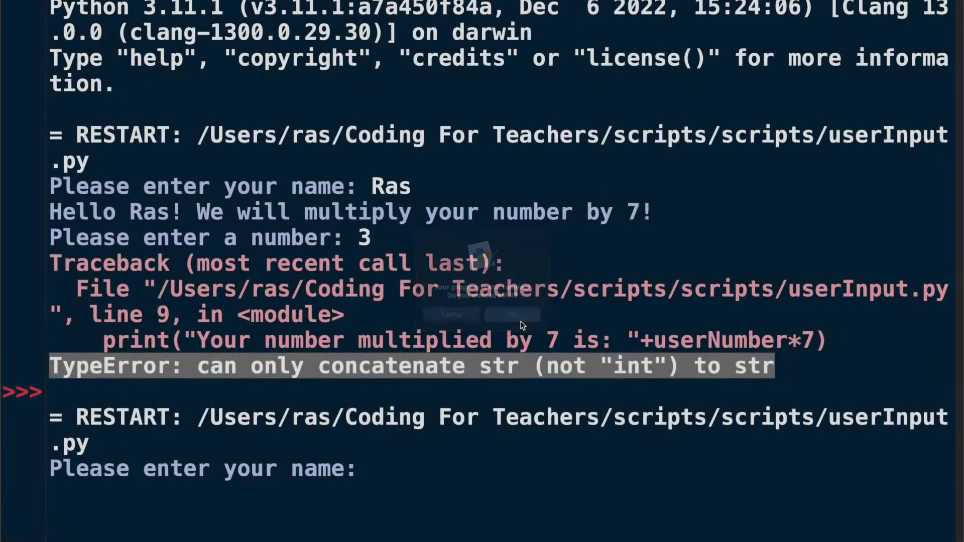
click(540, 218)
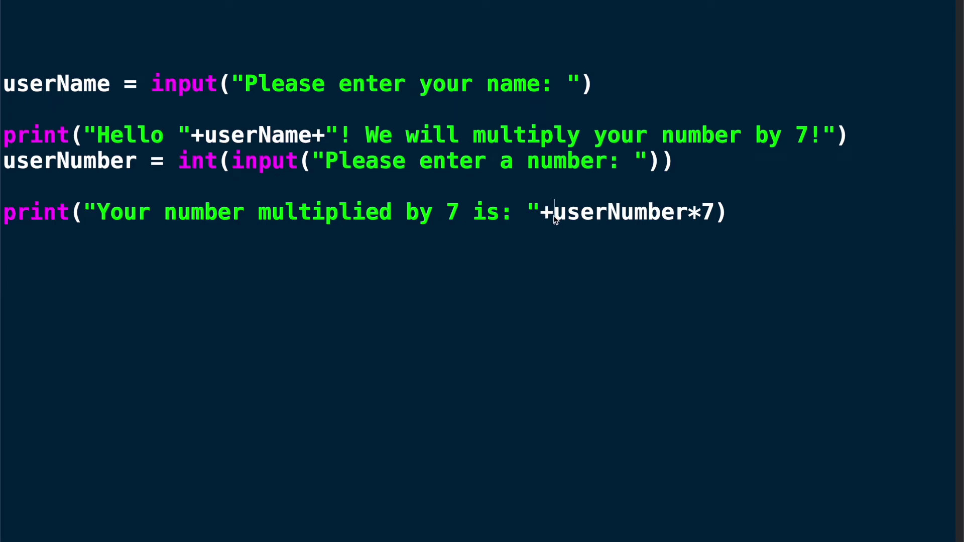
text(str)
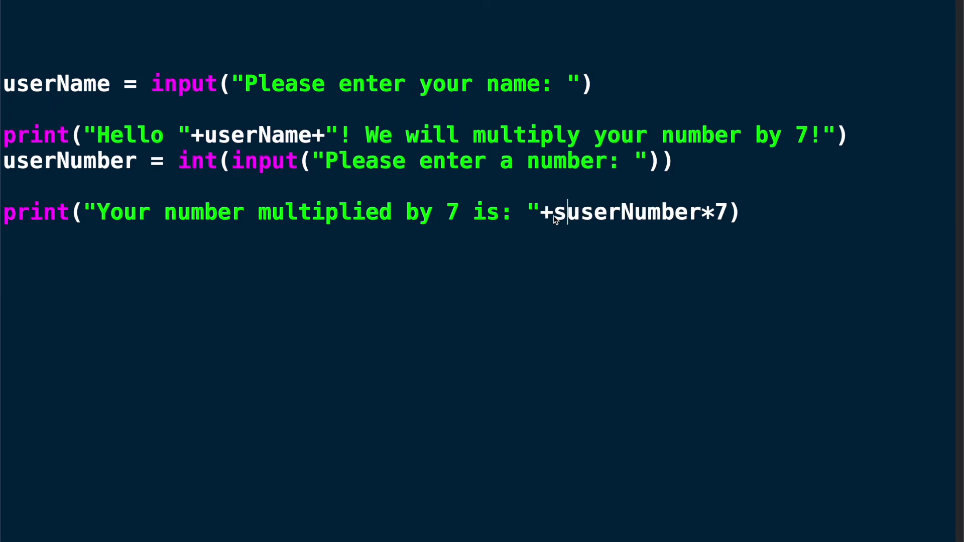
text(()
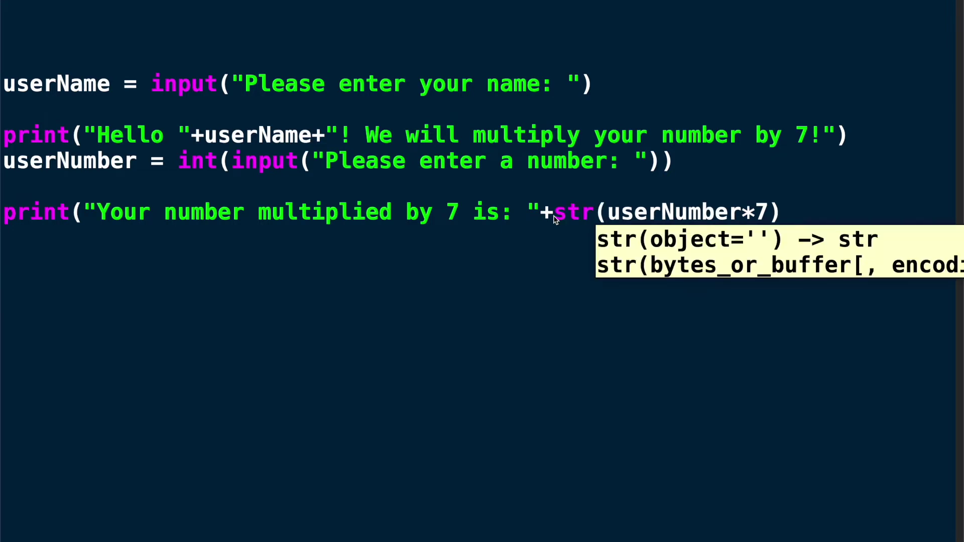
Wrap userNumber*7 in str() on the final print line and rerun the script.
click(772, 213)
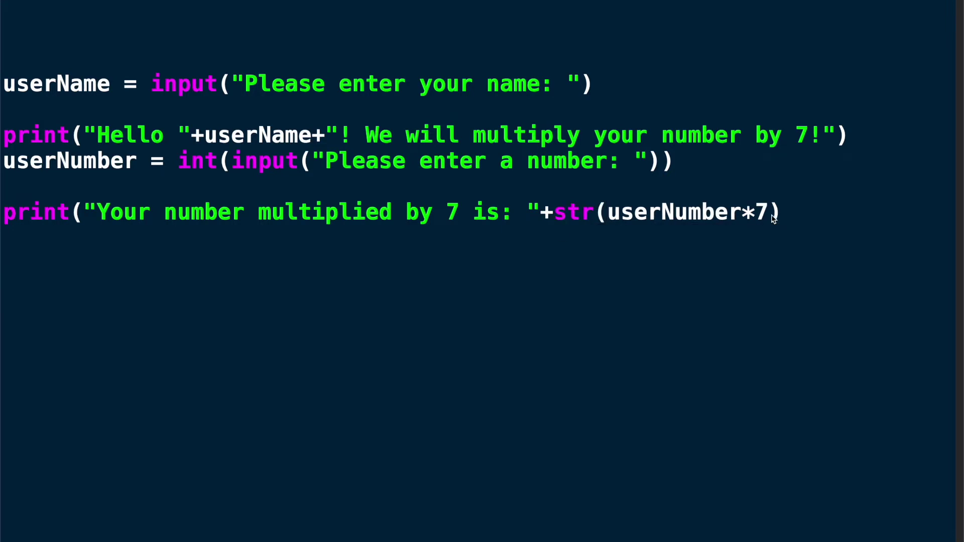
text())
click(703, 357)
key(F5)
text(RAs)
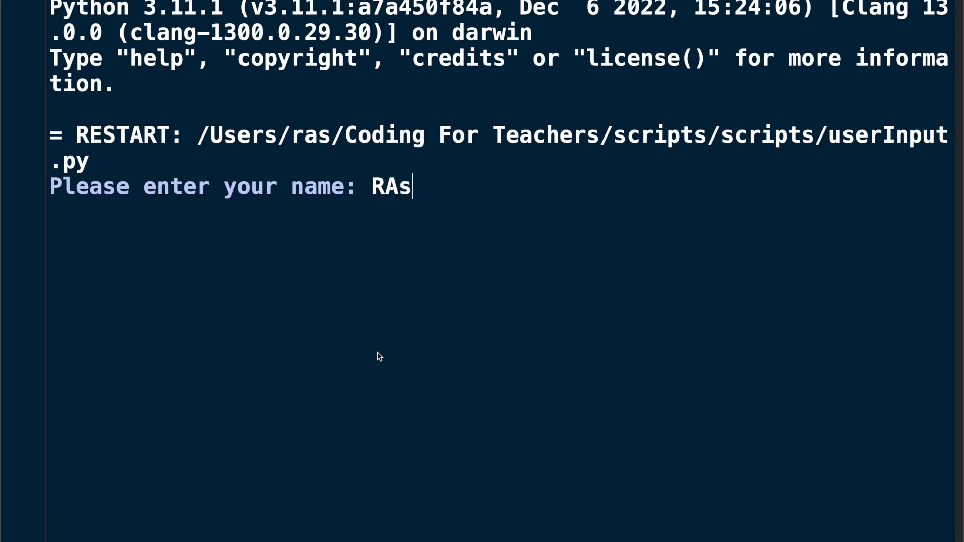
Run with name Ras and number 3, get 'Your number multiplied by 7 is: 21', then return to the code.
key(BackSpace)
key(BackSpace)
text(as)
key(Return)
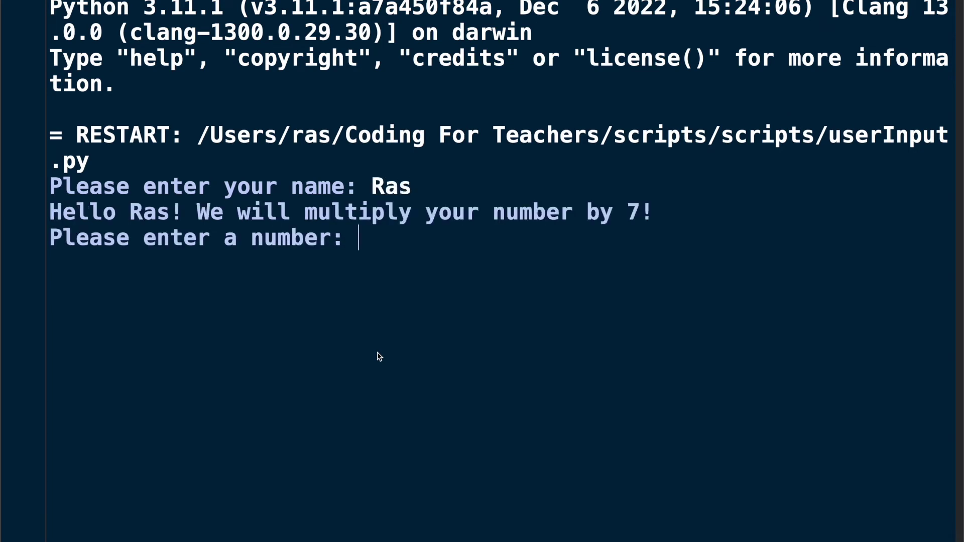
text(3)
key(Return)
key(F5)
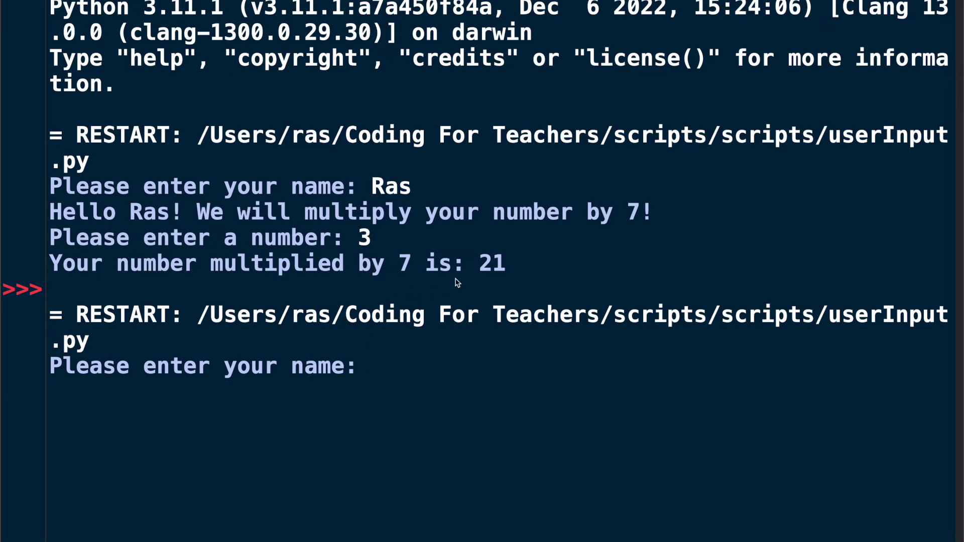
click(229, 366)
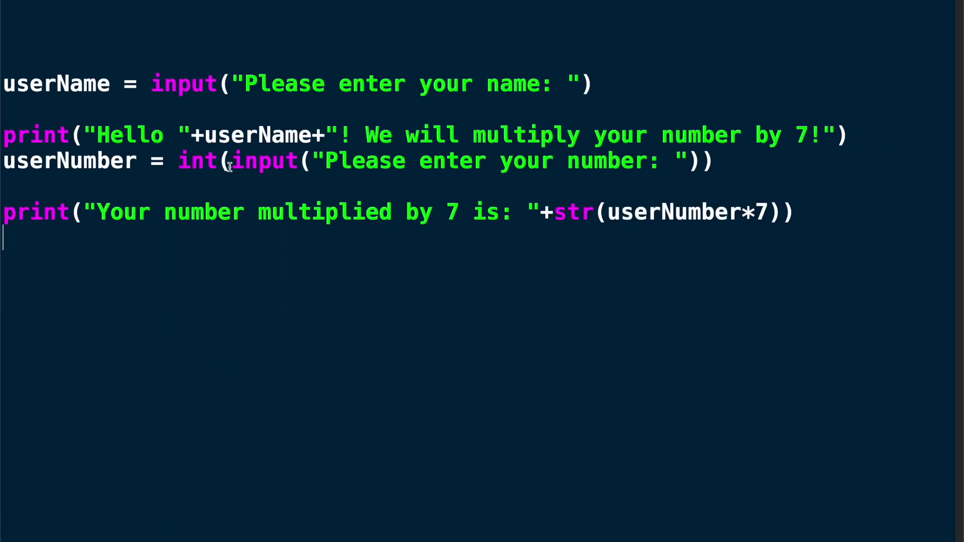
drag(179, 161, 724, 159)
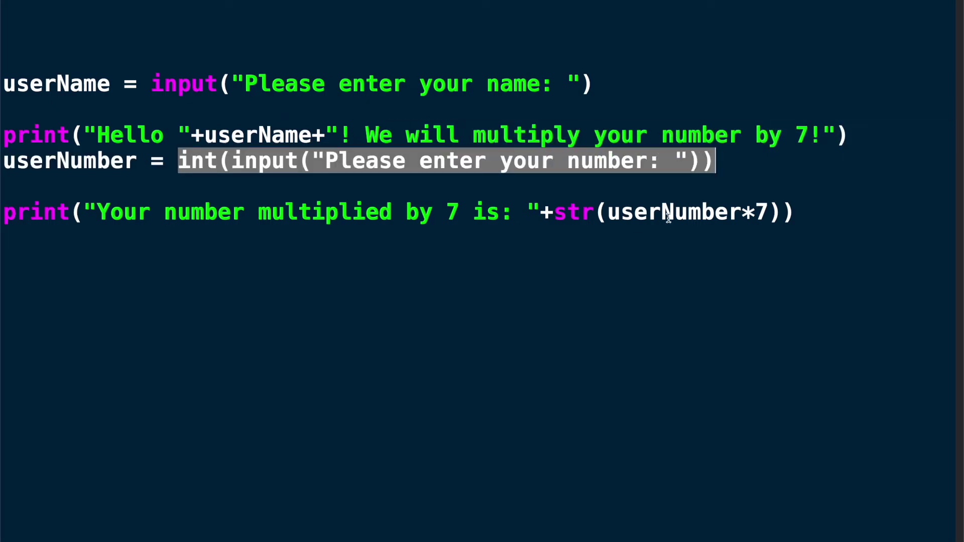
drag(554, 213, 780, 212)
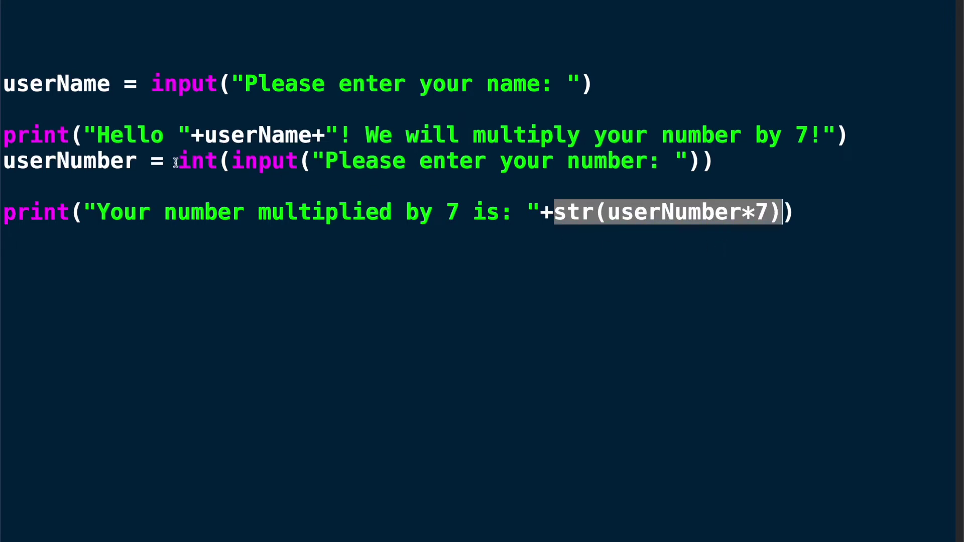
drag(178, 161, 717, 159)
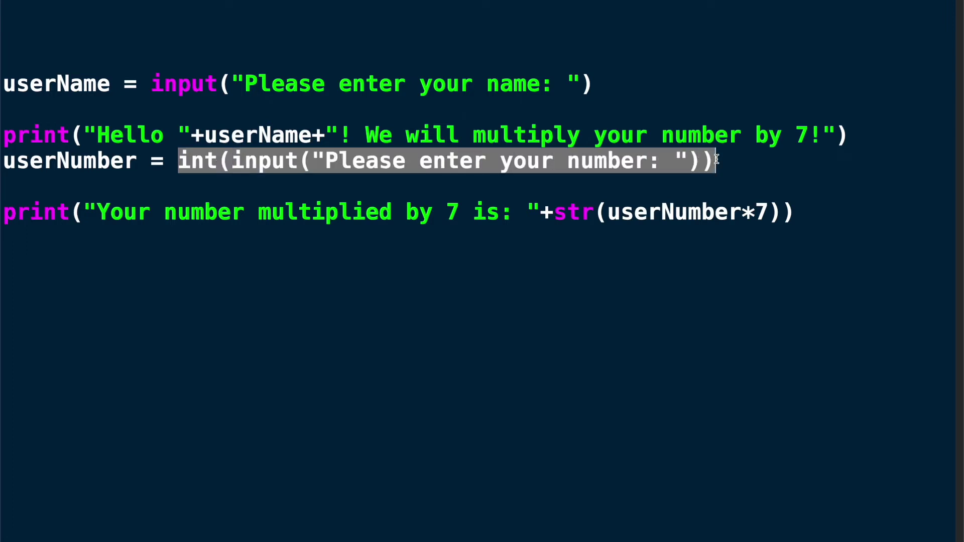
click(256, 167)
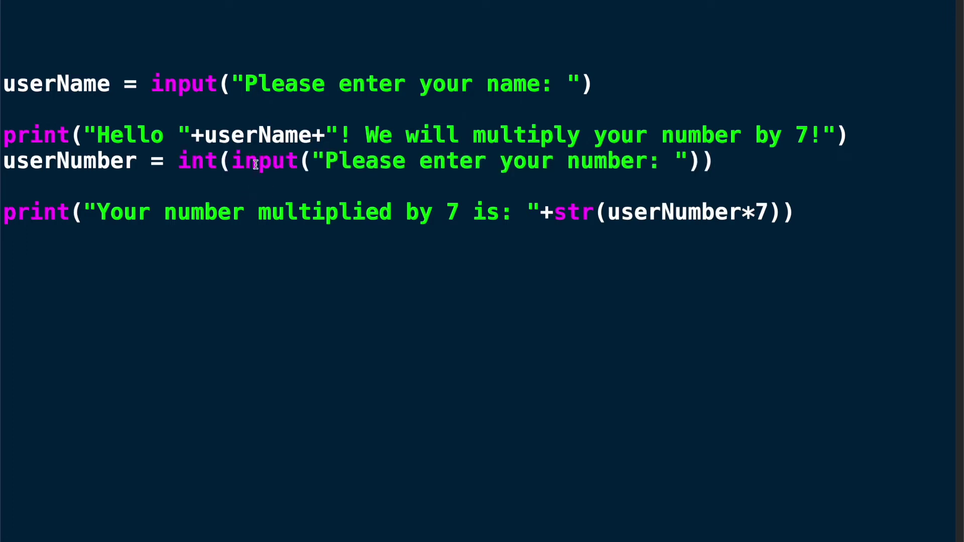
drag(229, 162, 697, 161)
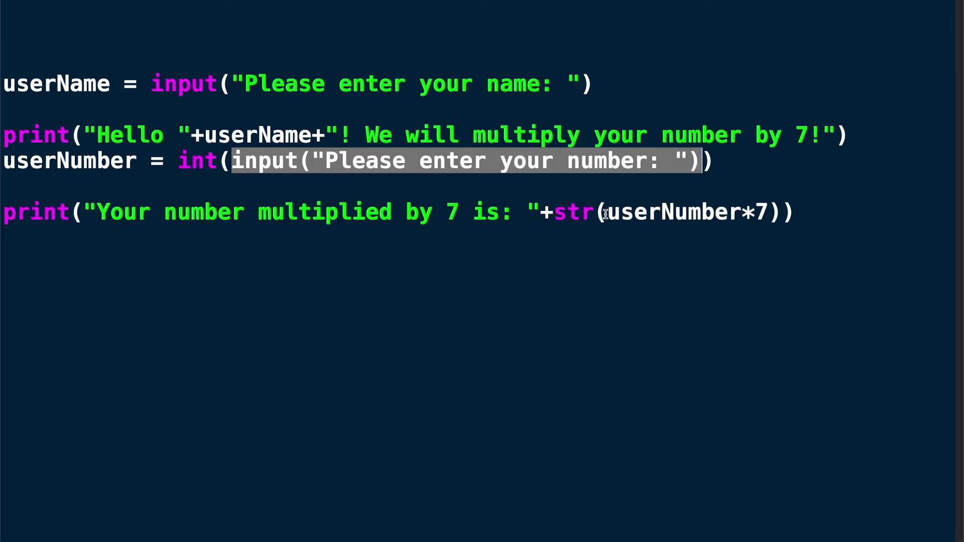
drag(551, 214, 784, 215)
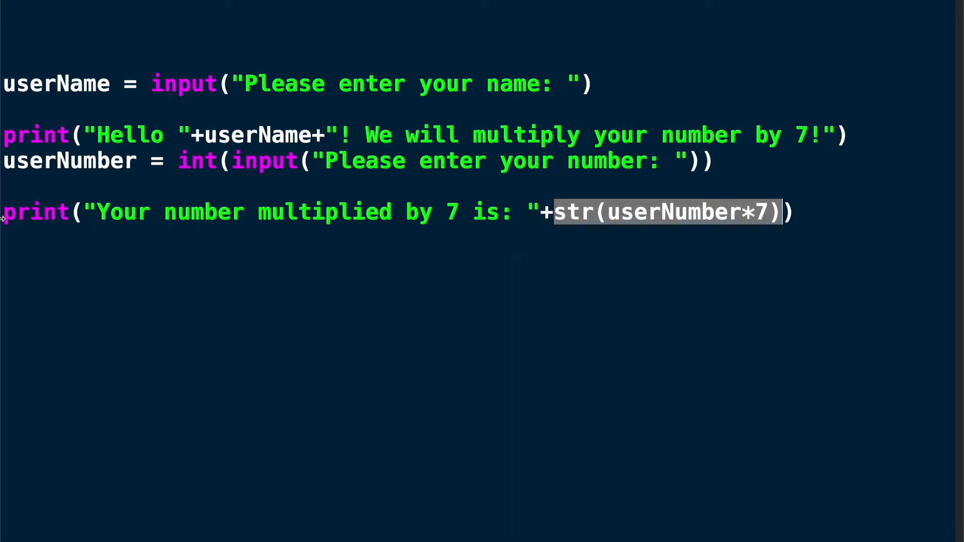
drag(3, 212, 11, 237)
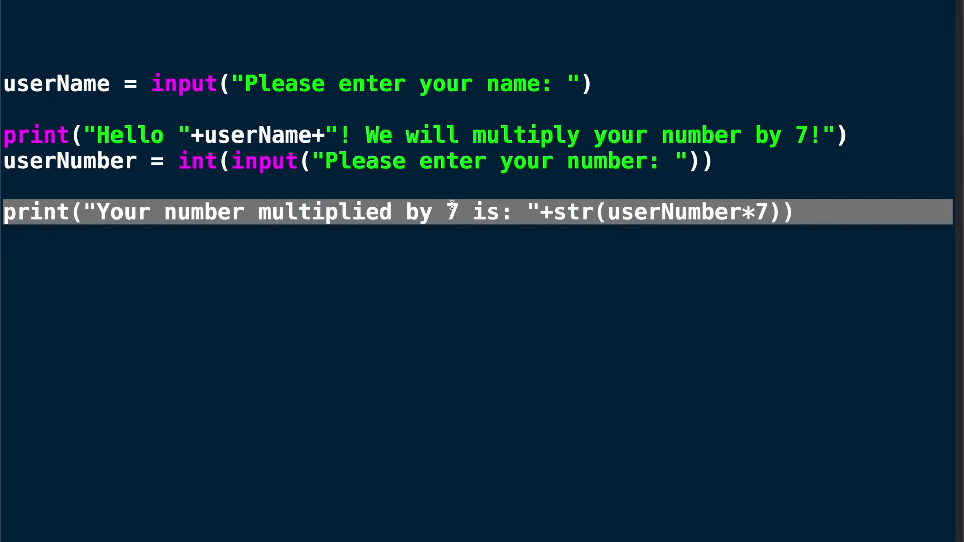
click(431, 243)
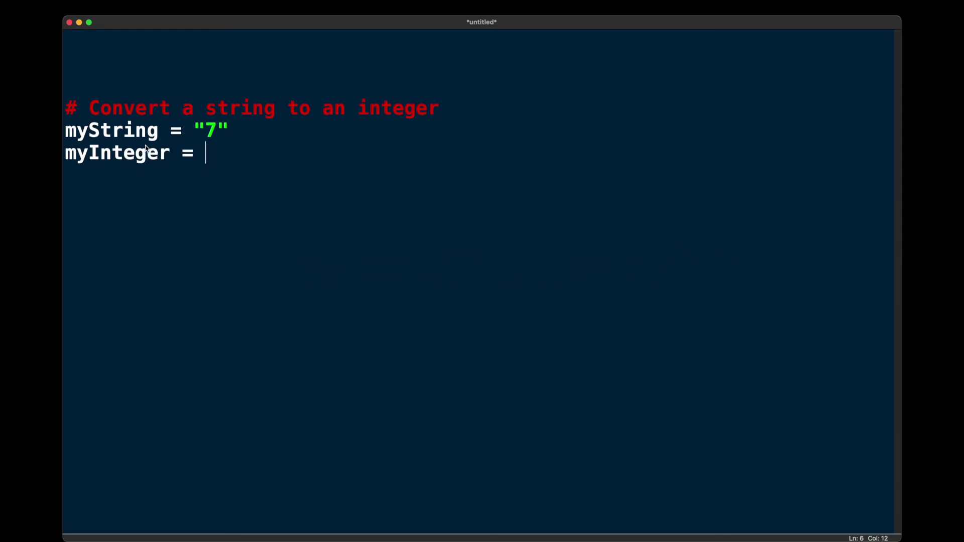
text(int()
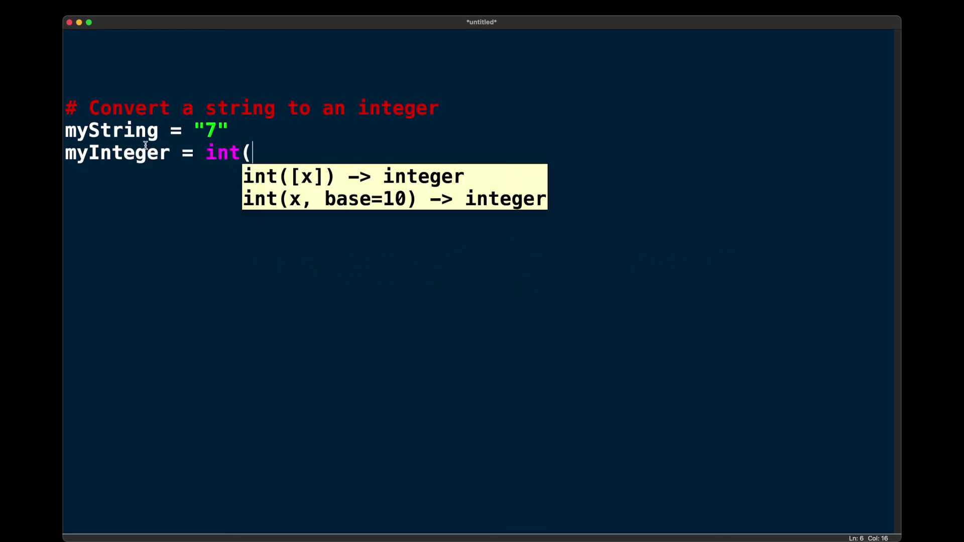
text(myStri)
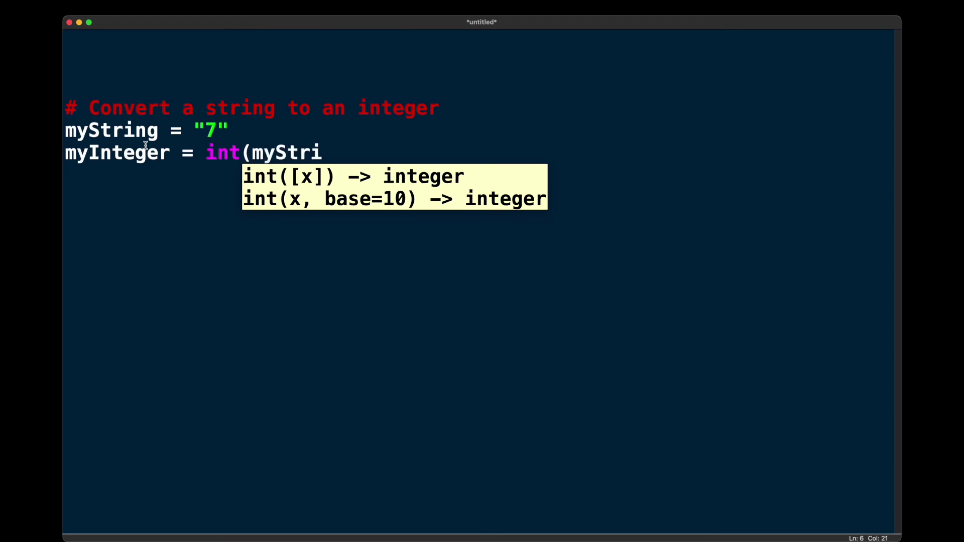
text(ng))
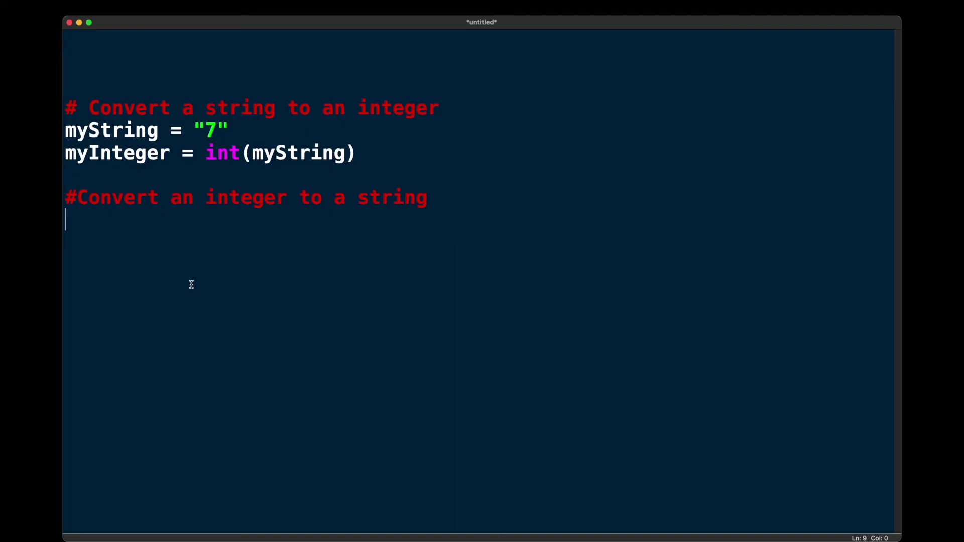
text(myInteger)
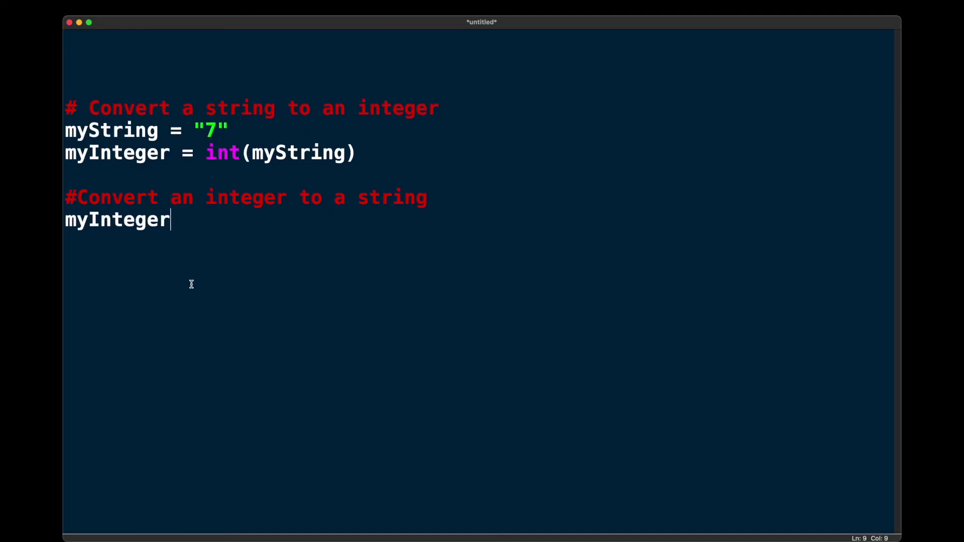
text( = )
text(7 )
text(myS)
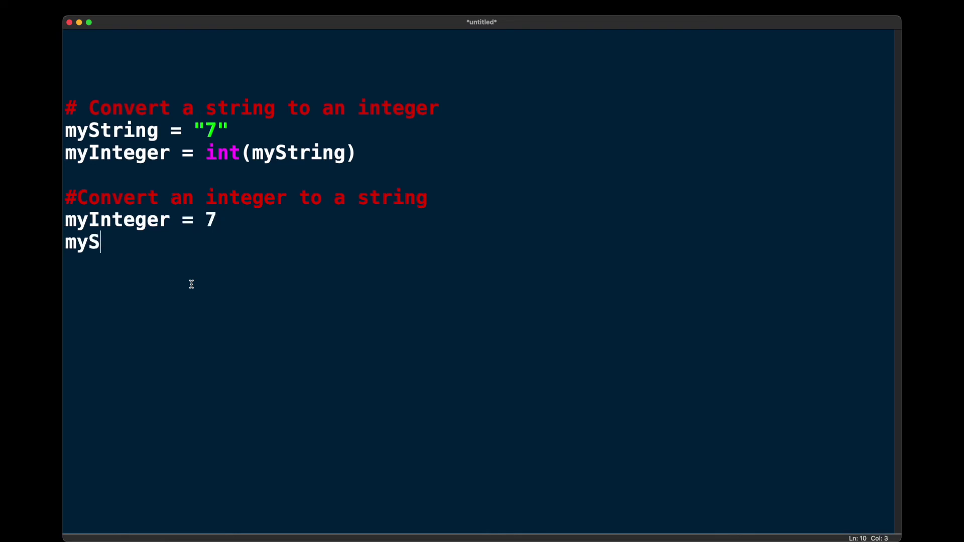
text(tring )
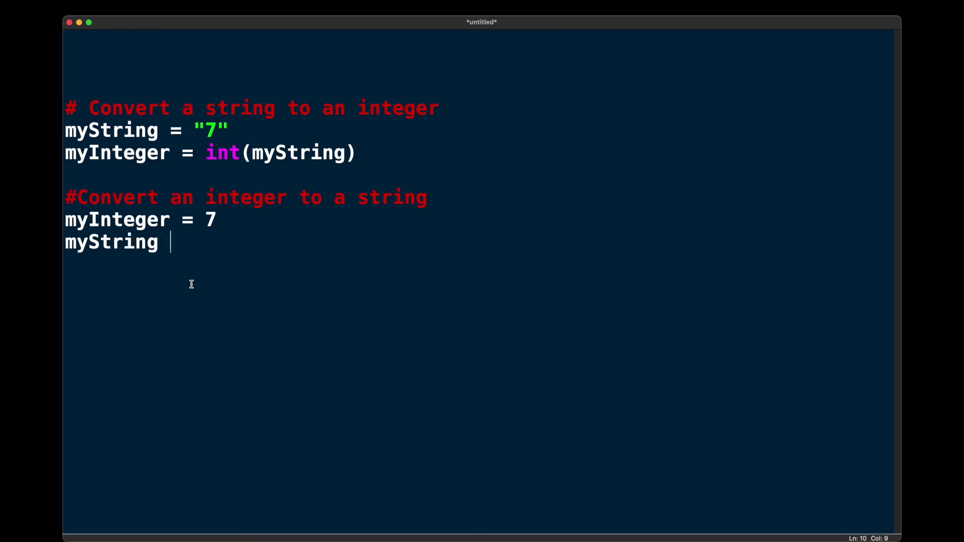
text(= st)
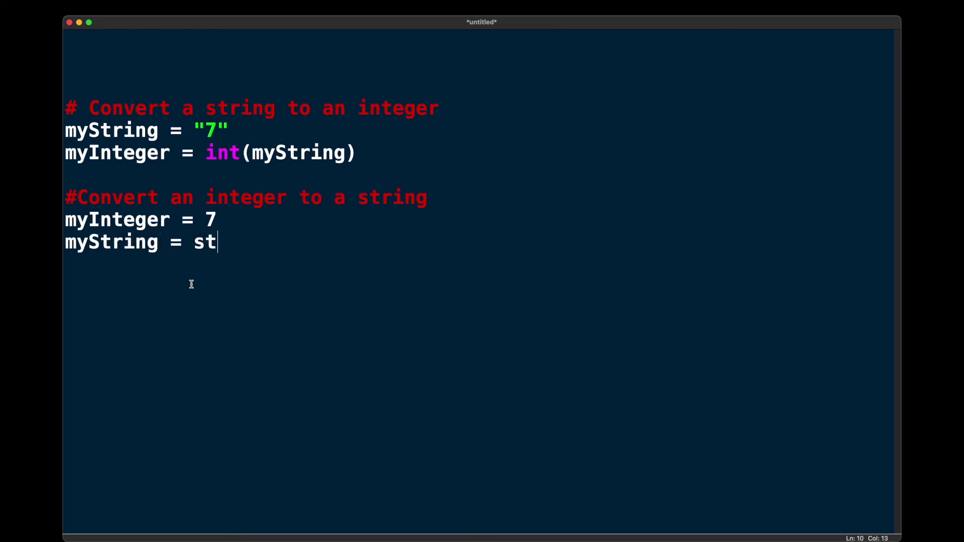
text(r()
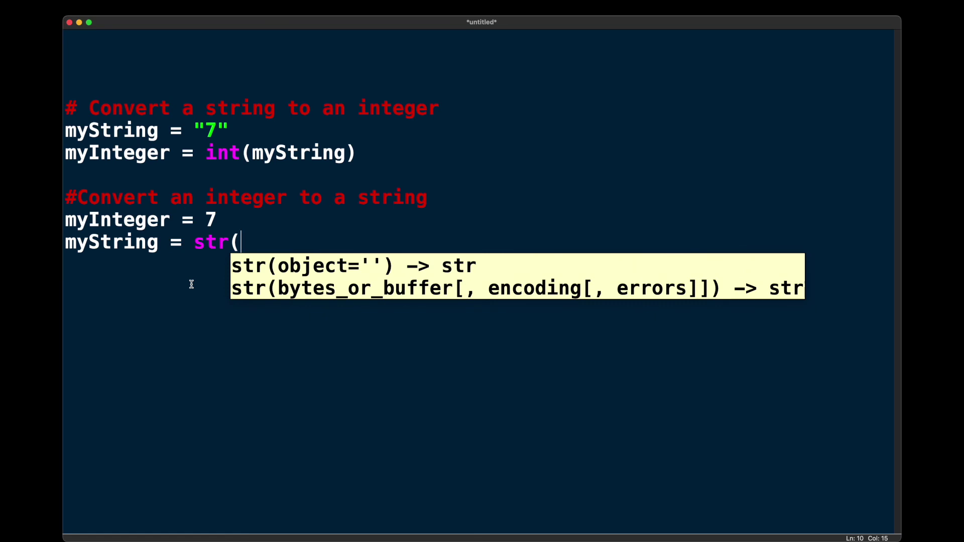